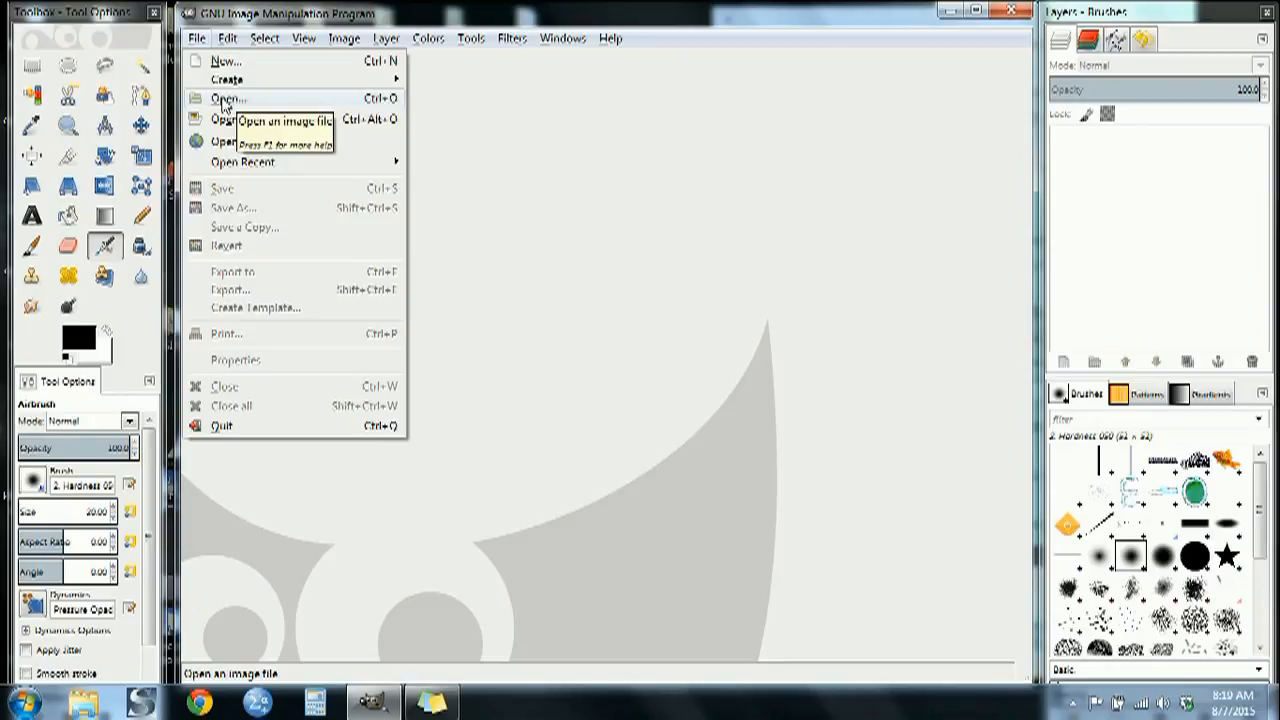
Browse for an image to open in the Pics folder inside the Desktop's Hawthorne folder
left_click(224, 100)
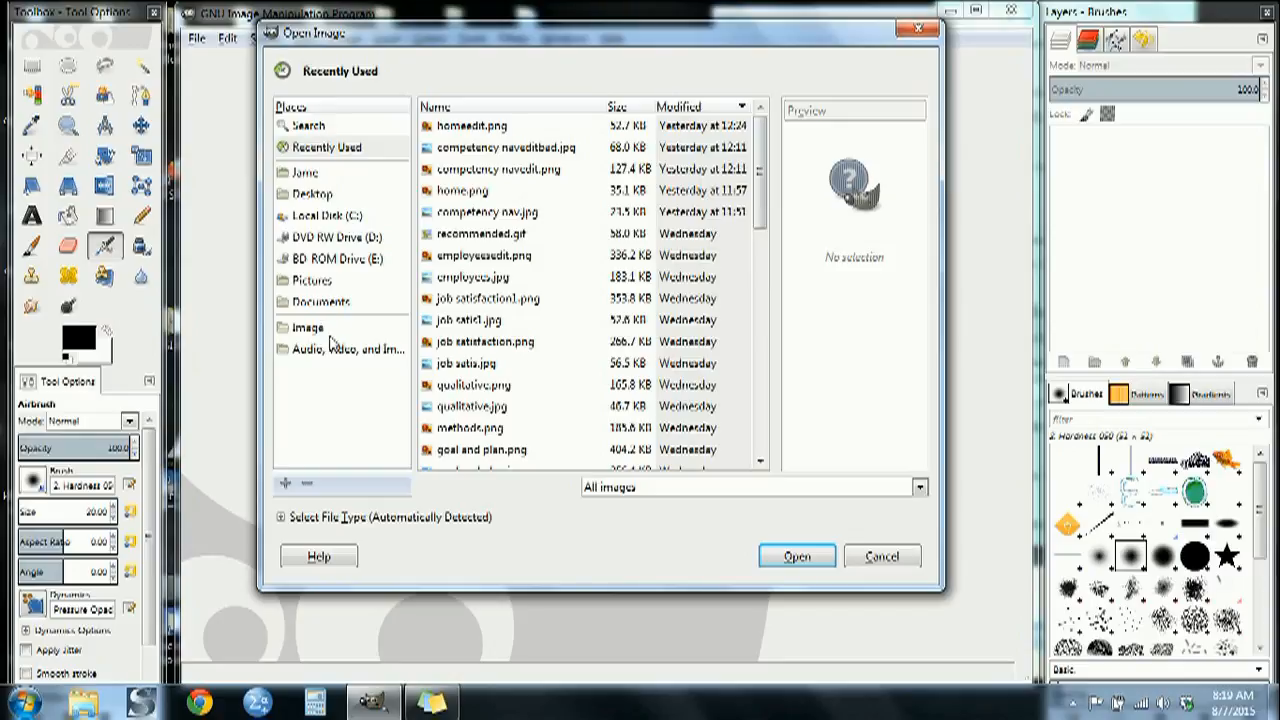
left_click(323, 196)
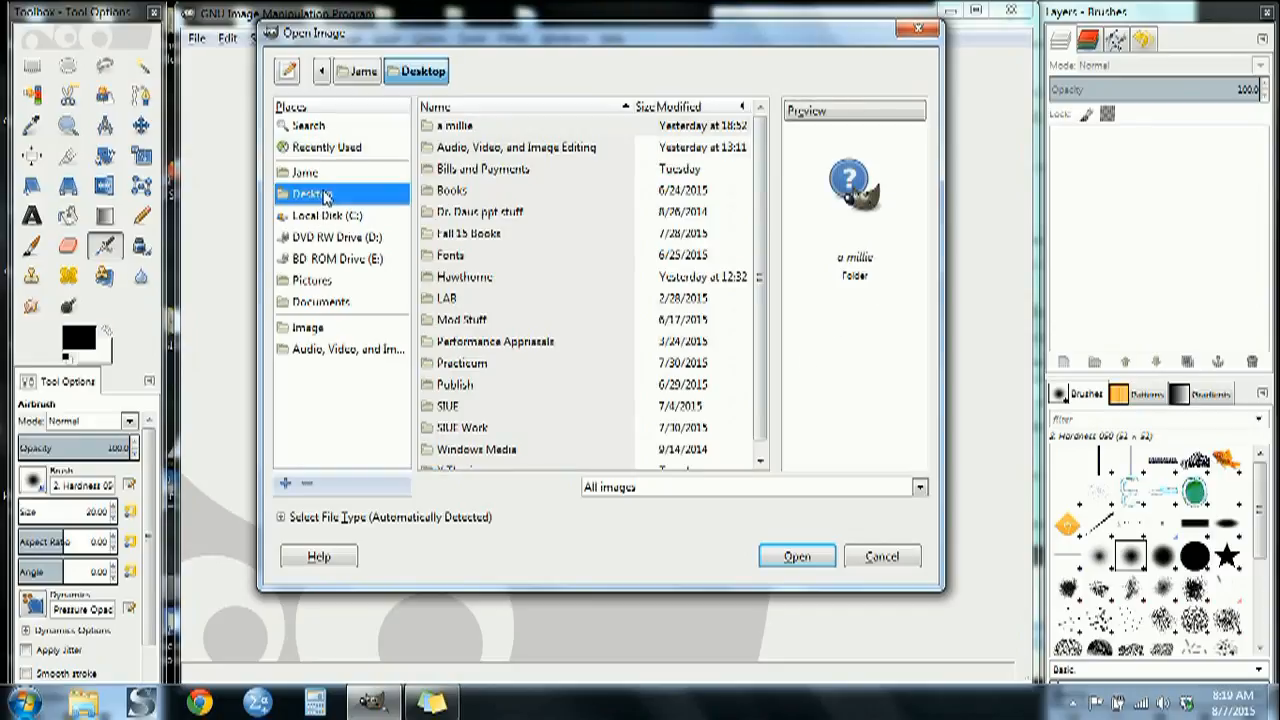
double_click(463, 279)
double_click(486, 171)
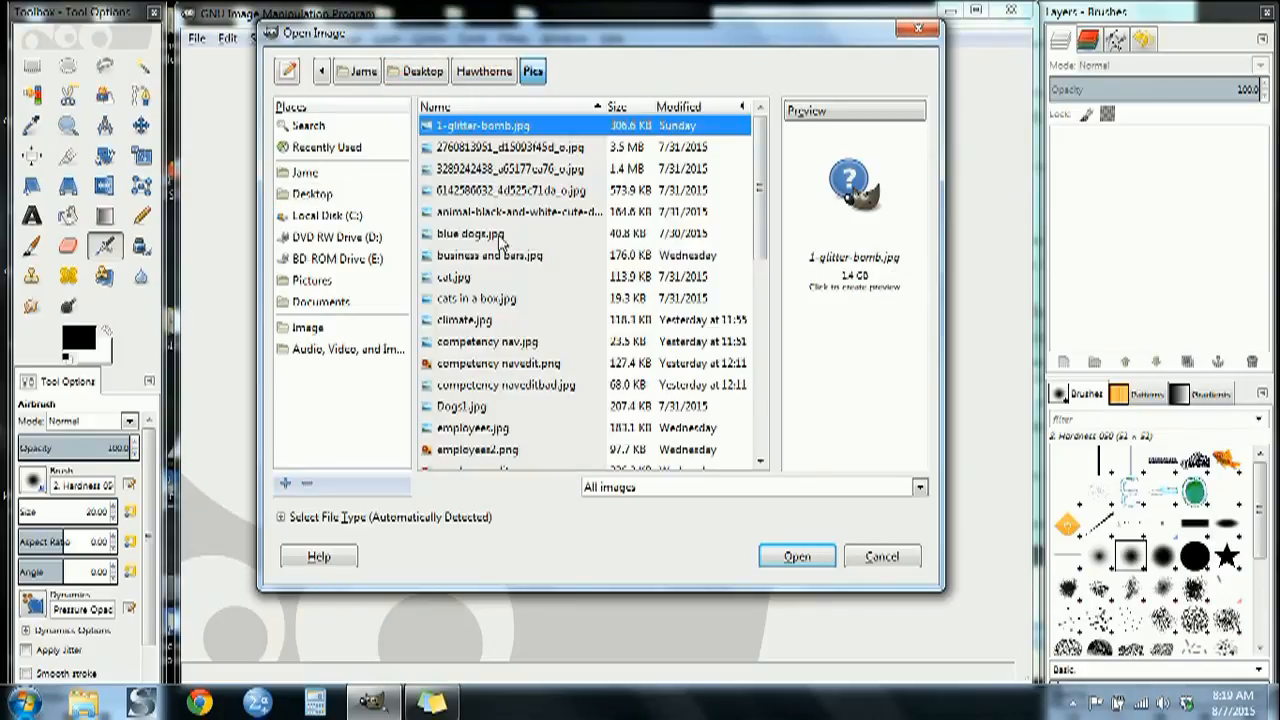
Preview competency nav.jpg and open it for editing
mouse_move(763, 215)
left_mouse_down()
mouse_move(757, 262)
mouse_move(749, 222)
left_mouse_up()
left_click(512, 366)
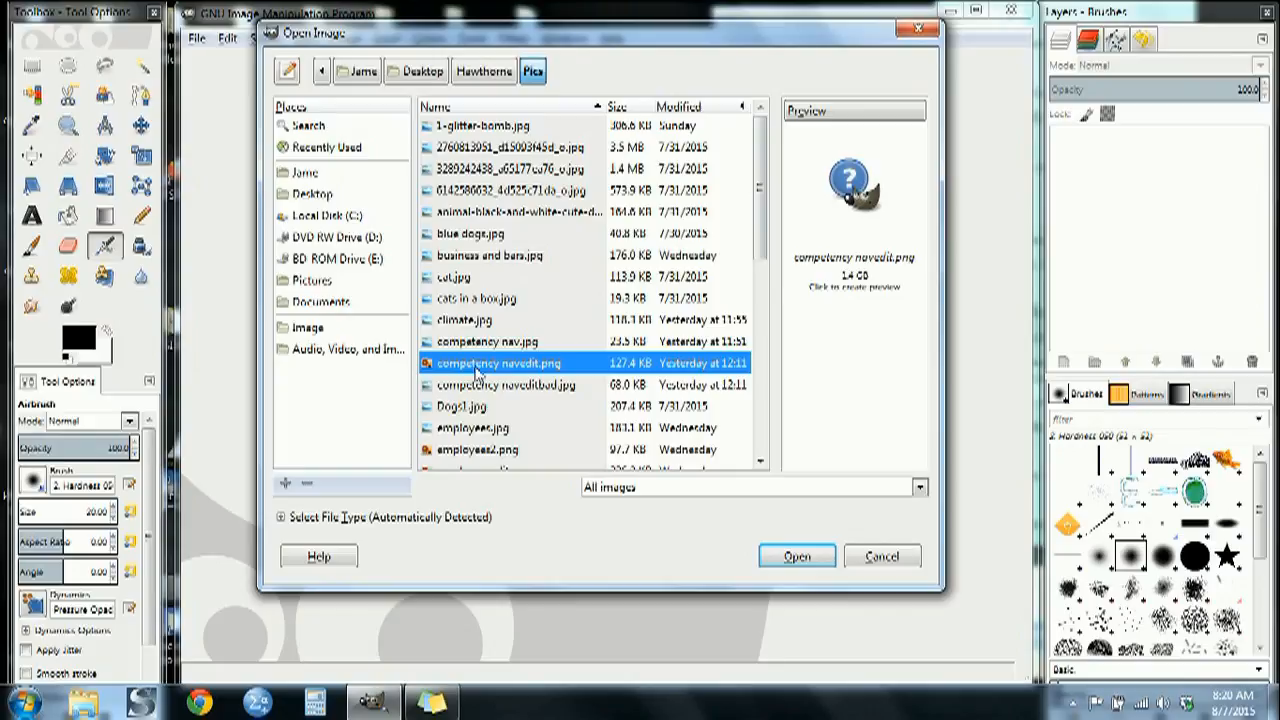
left_click(496, 343)
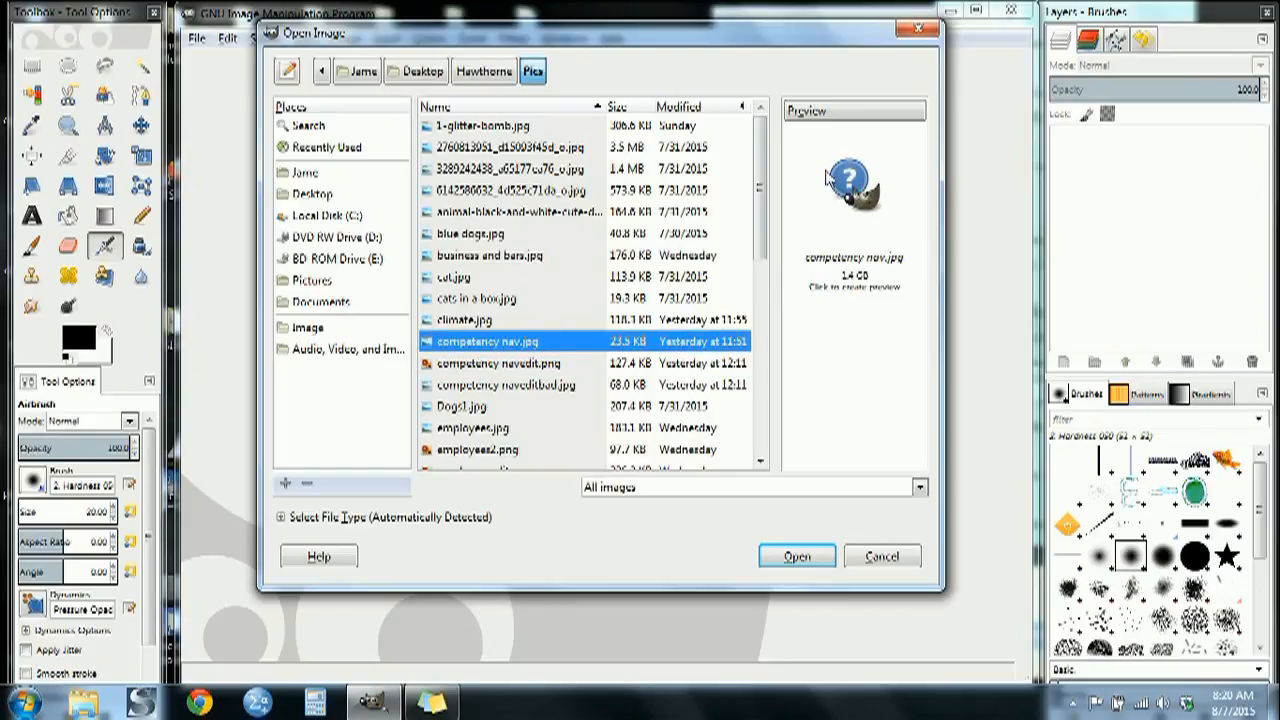
left_click(855, 180)
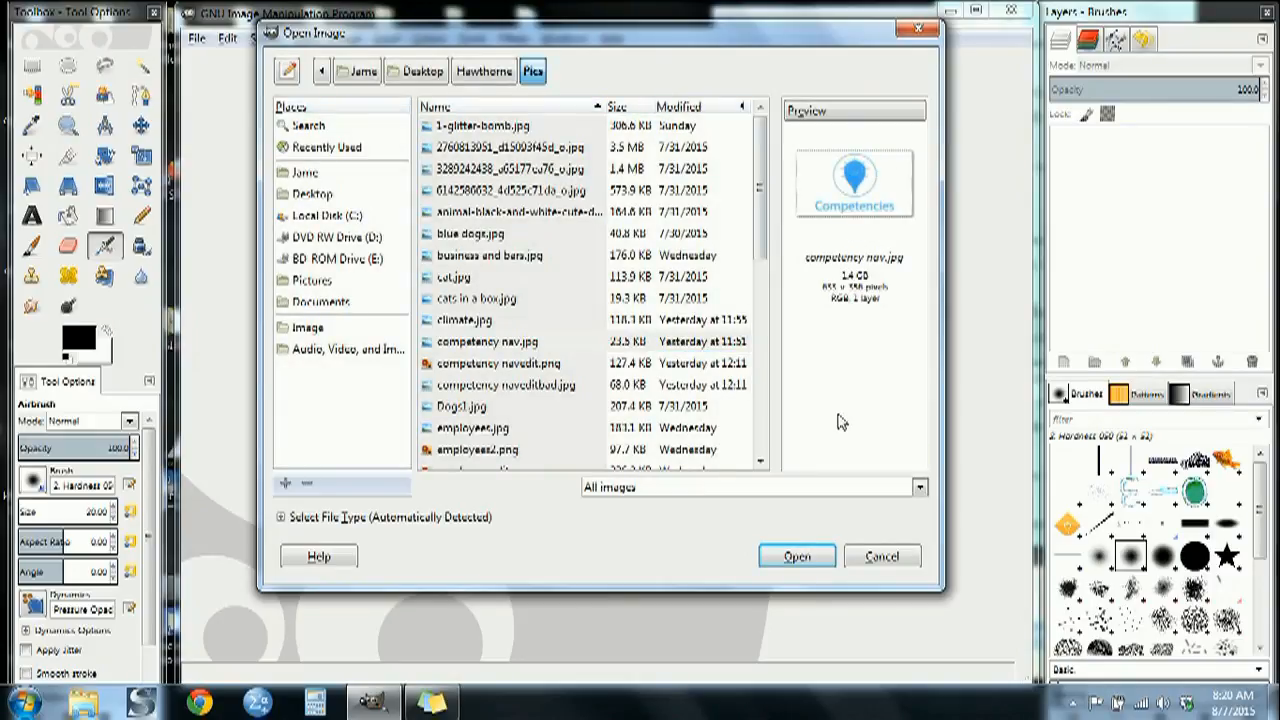
left_click(792, 563)
left_click(488, 343)
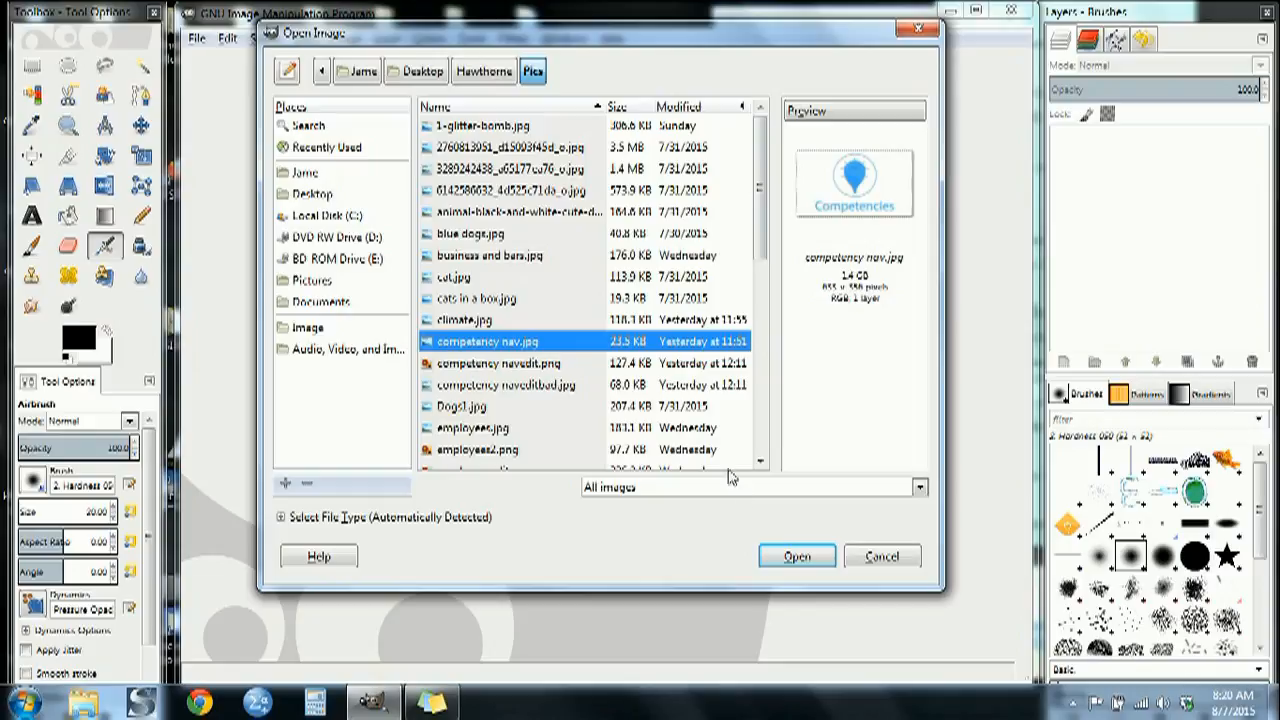
left_click(799, 560)
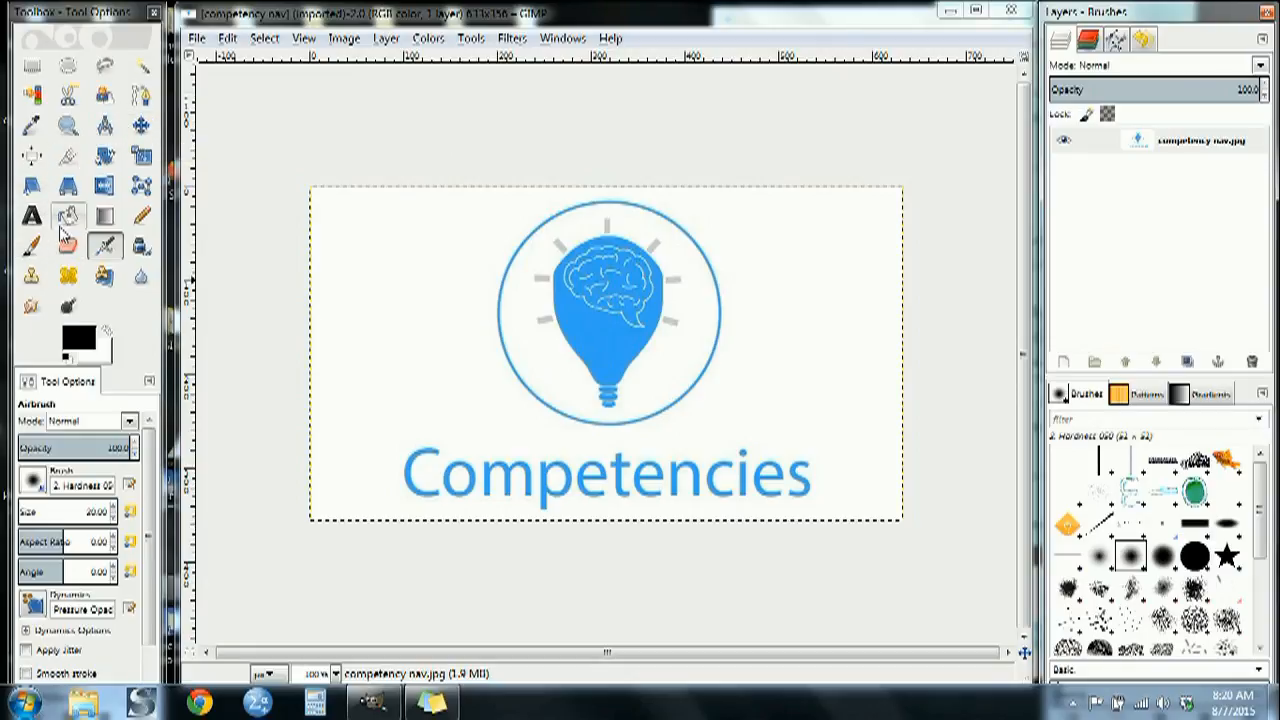
Set up Select by Color with feathered edges, a feather radius of 5.0 and a threshold of 15.0
left_click(35, 96)
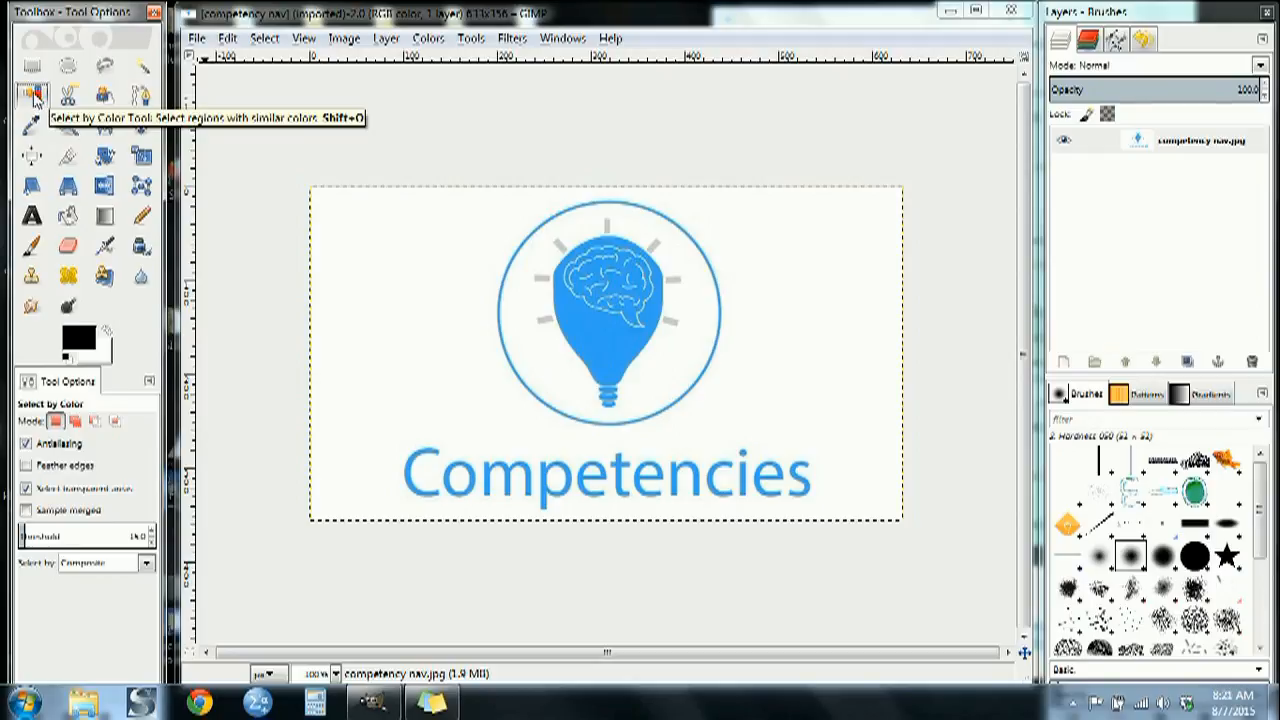
left_click(25, 467)
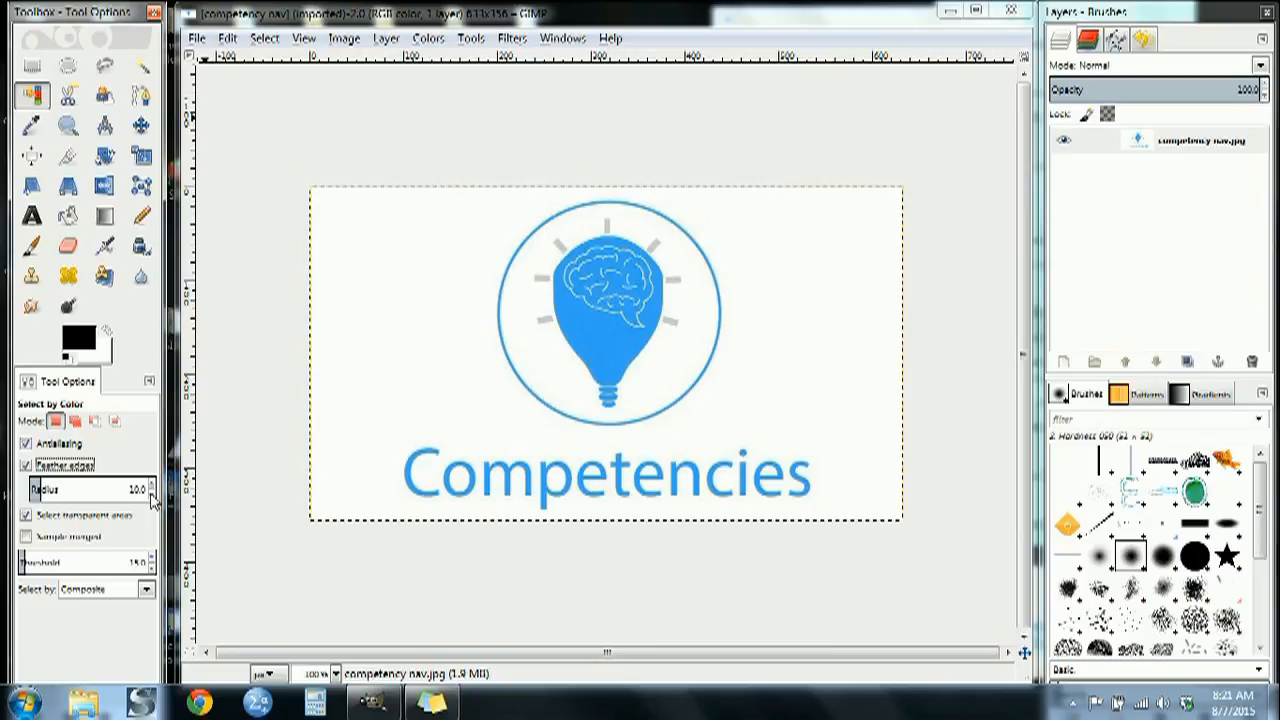
left_click(152, 496)
left_click(152, 496)
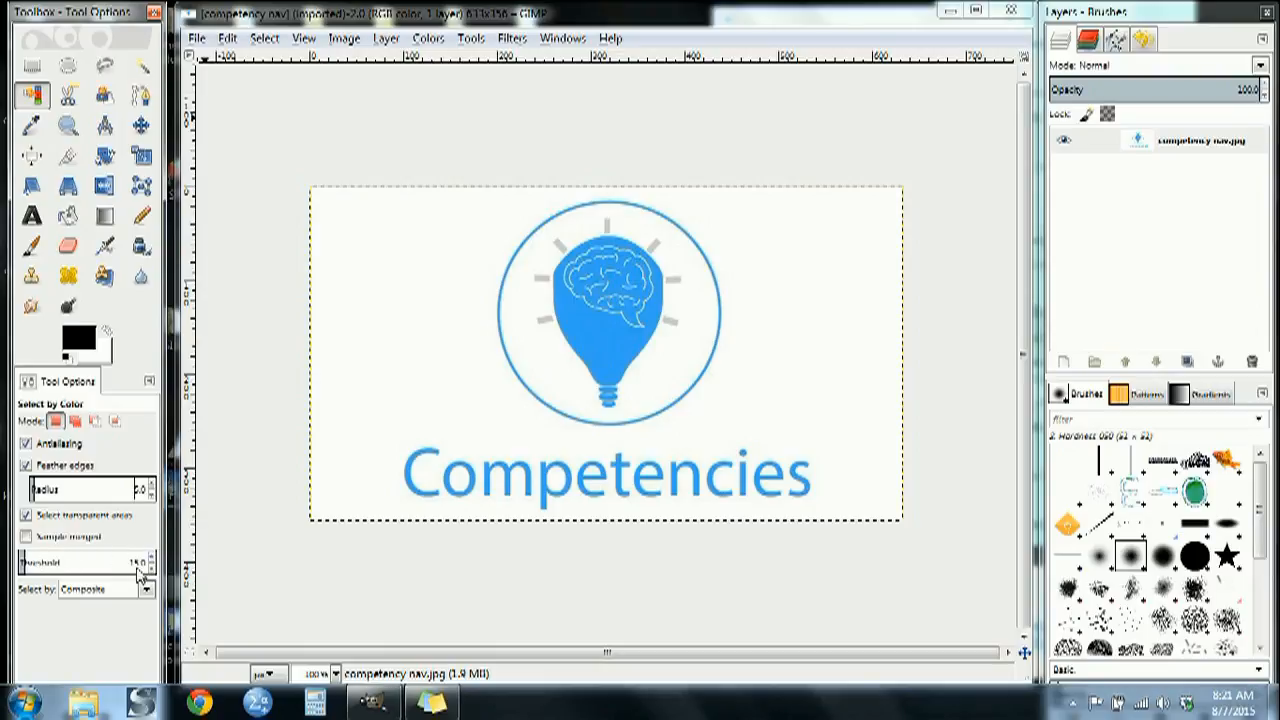
left_click(152, 567)
left_click(153, 560)
left_click(155, 568)
left_click(153, 558)
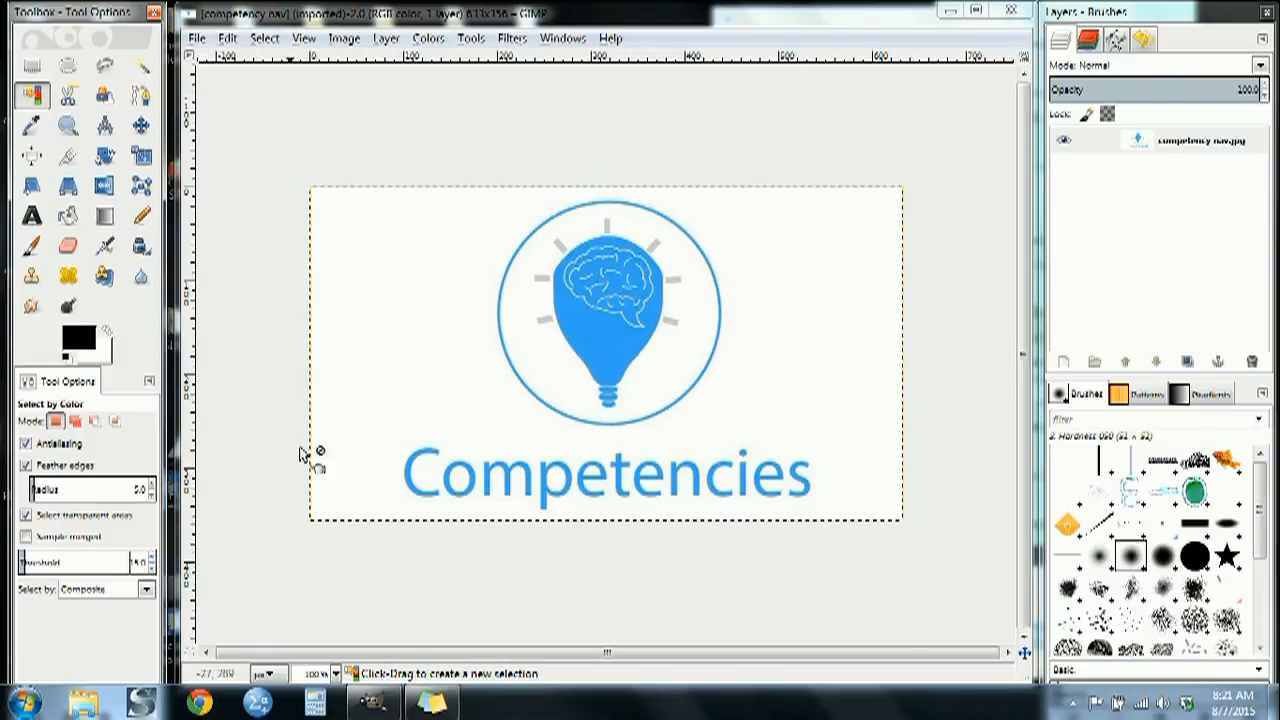
Select the white background by color and add an alpha channel to the competency nav.jpg layer
left_click(33, 96)
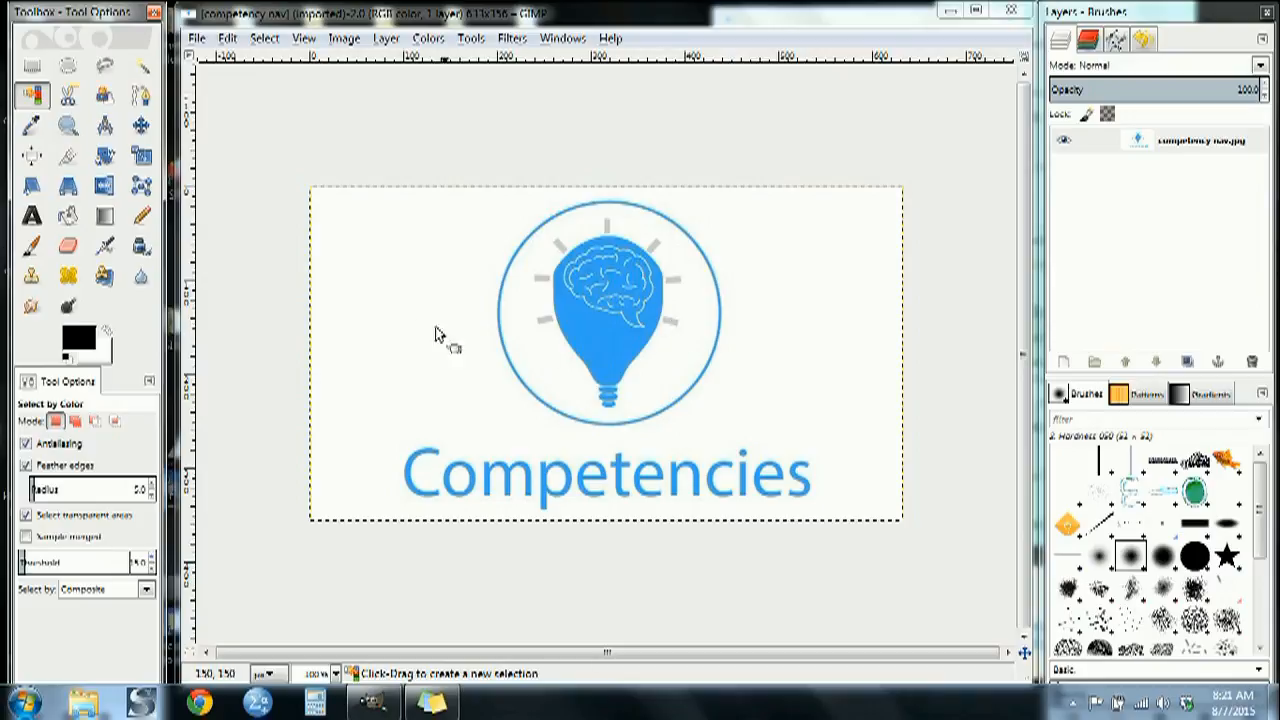
left_click(401, 308)
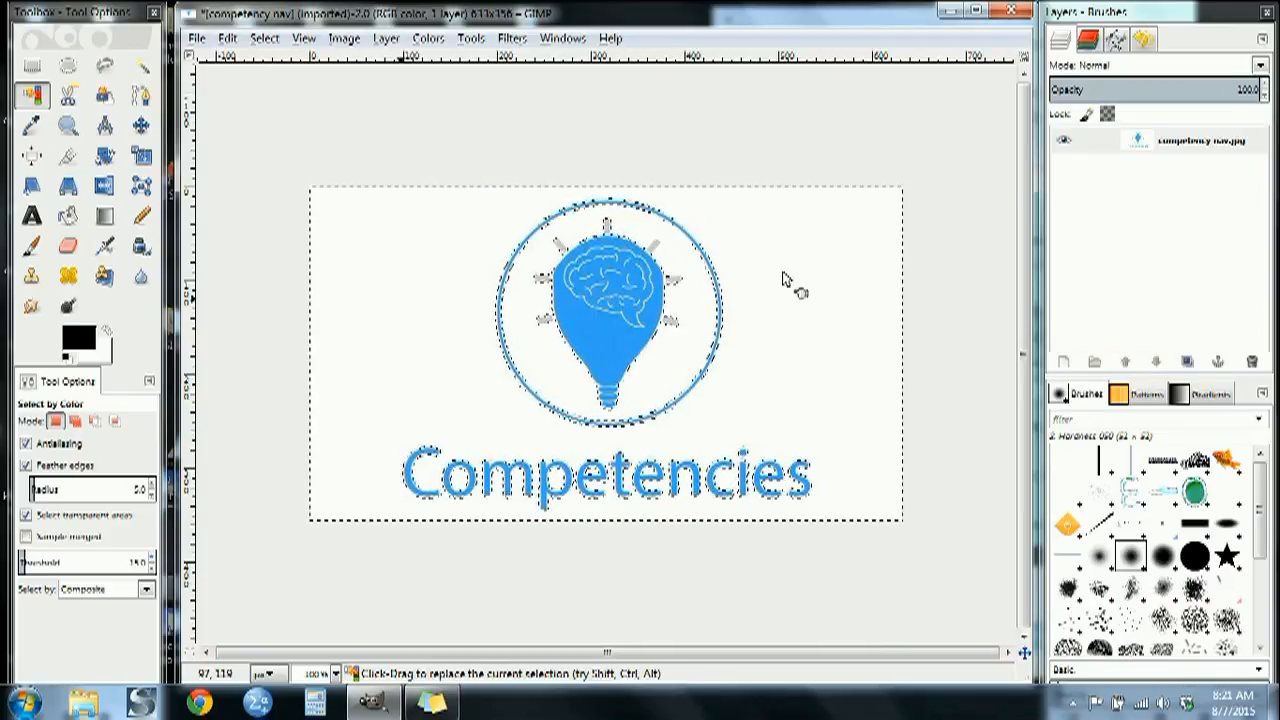
right_click(1137, 149)
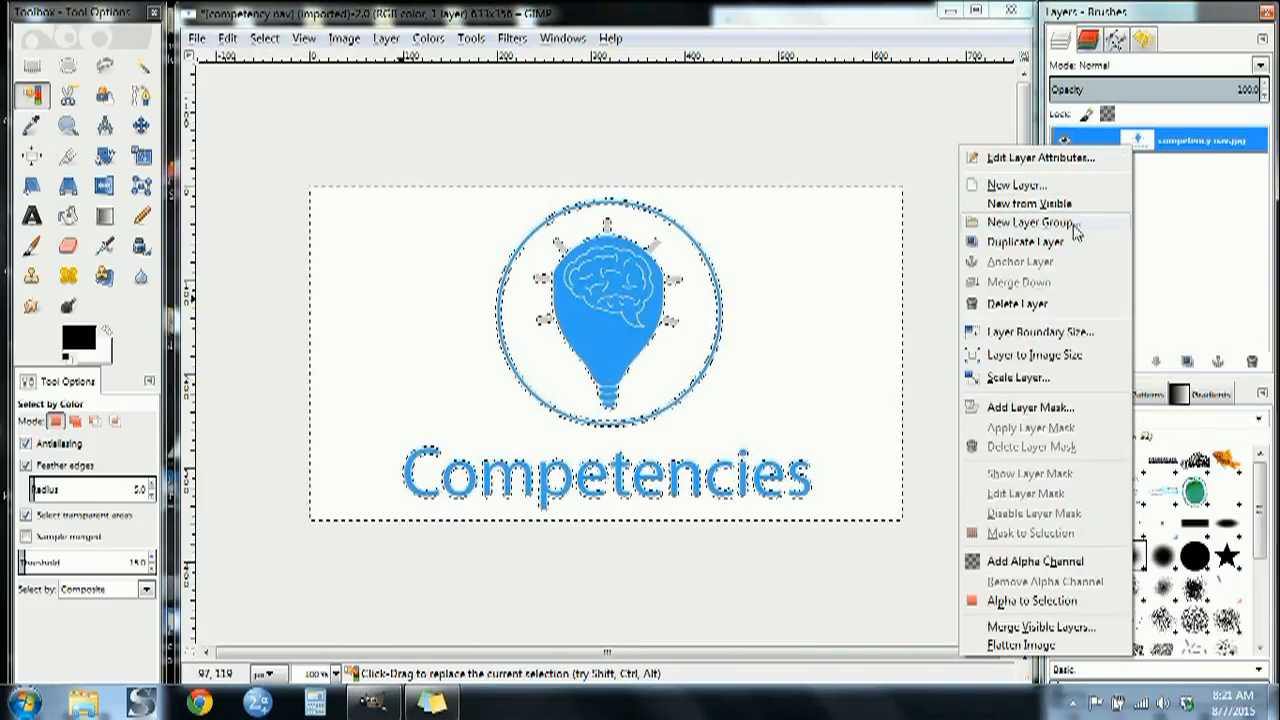
left_click(1041, 561)
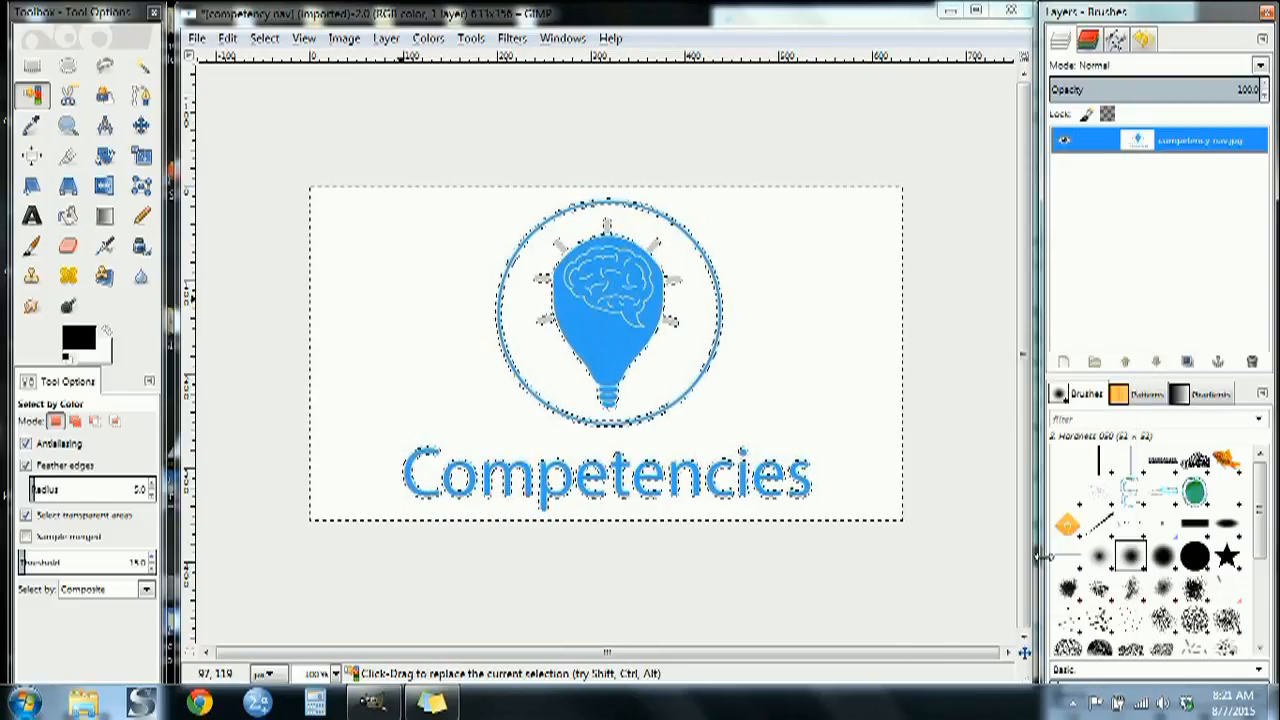
left_click(788, 254)
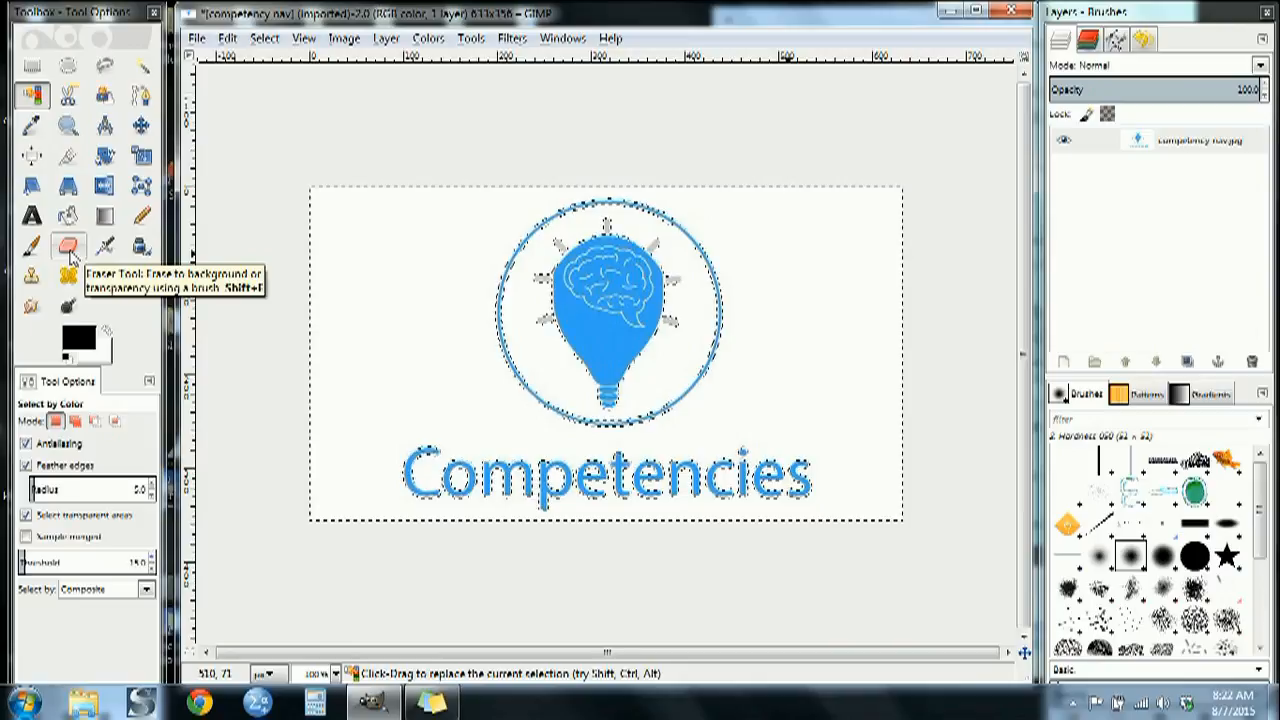
Try the Eraser on the white background beside the bulb, comparing the Hardness 050, 025, 075 and 100 brushes
left_click(68, 248)
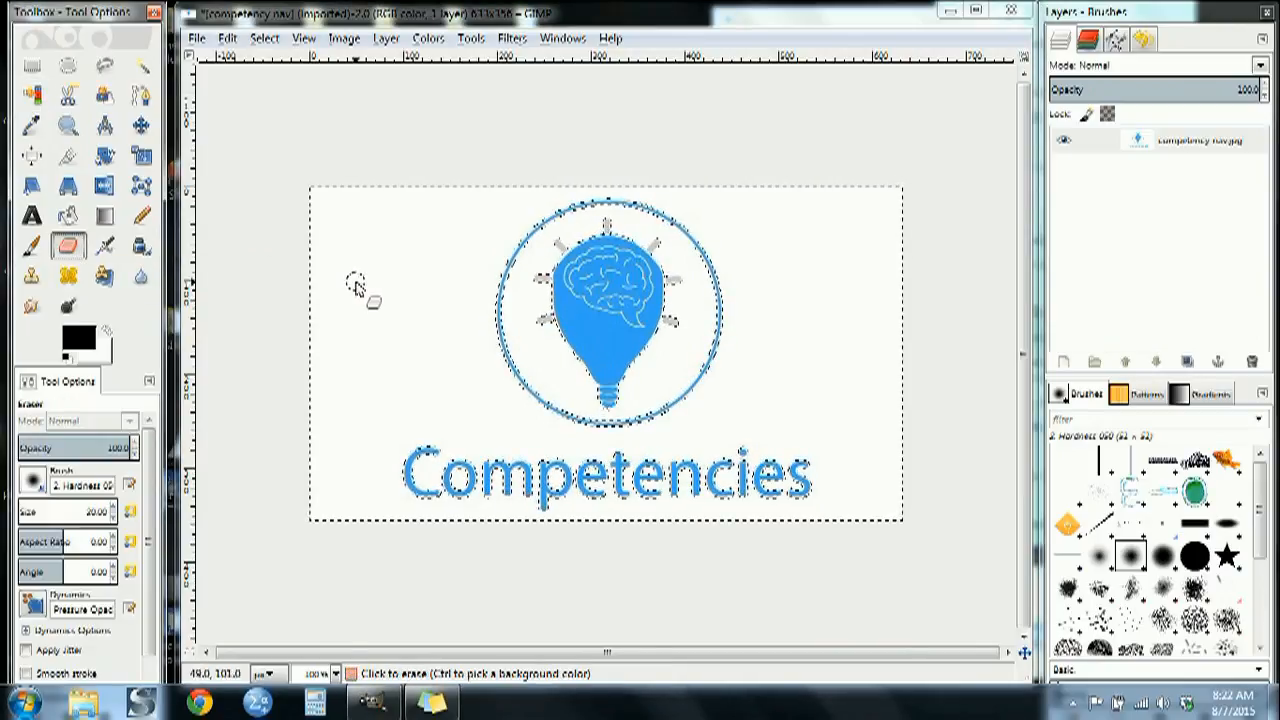
mouse_move(347, 287)
left_mouse_down()
mouse_move(386, 211)
mouse_move(416, 256)
mouse_move(388, 350)
mouse_move(451, 330)
mouse_move(466, 240)
left_mouse_up()
left_click(1098, 556)
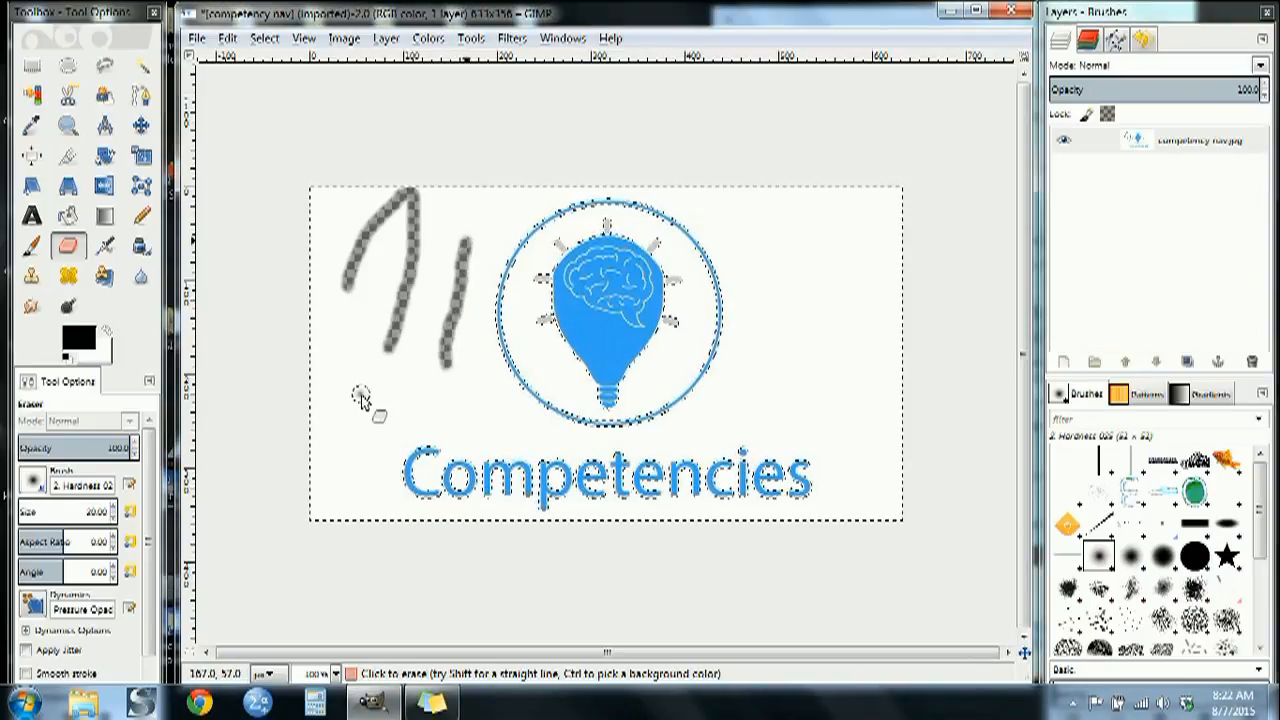
key("period")
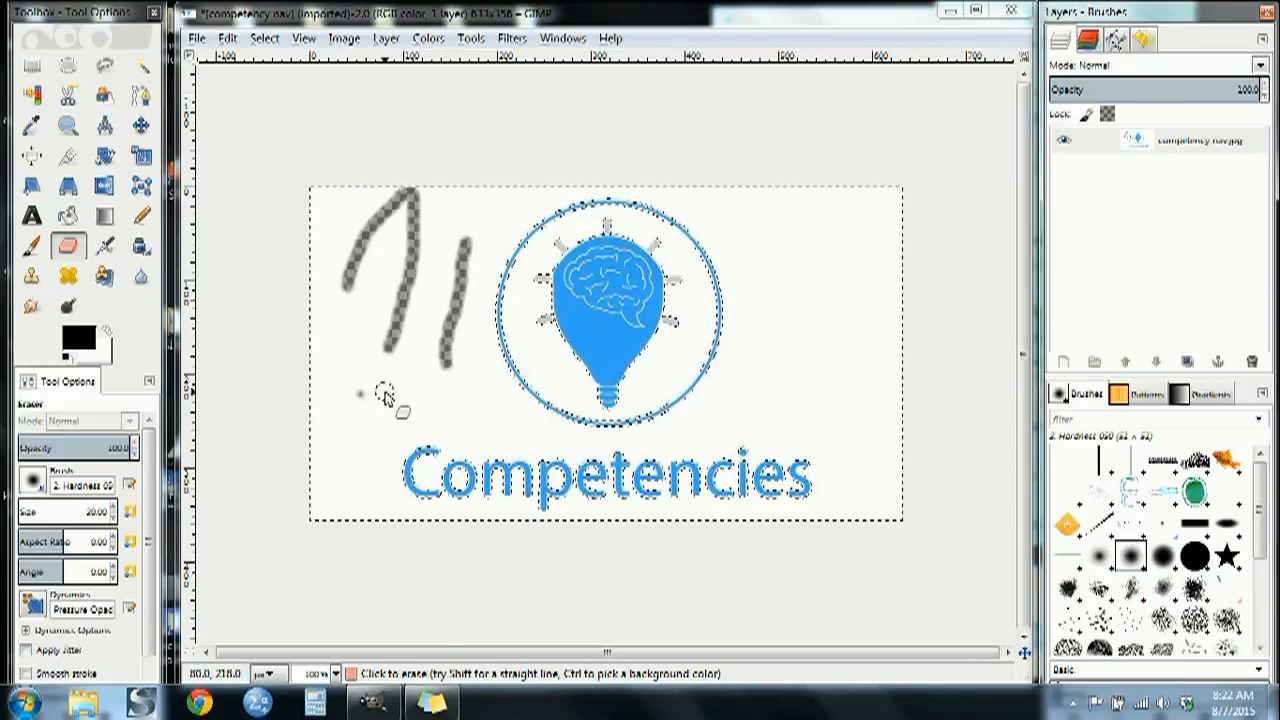
left_click(1162, 556)
left_click(413, 395)
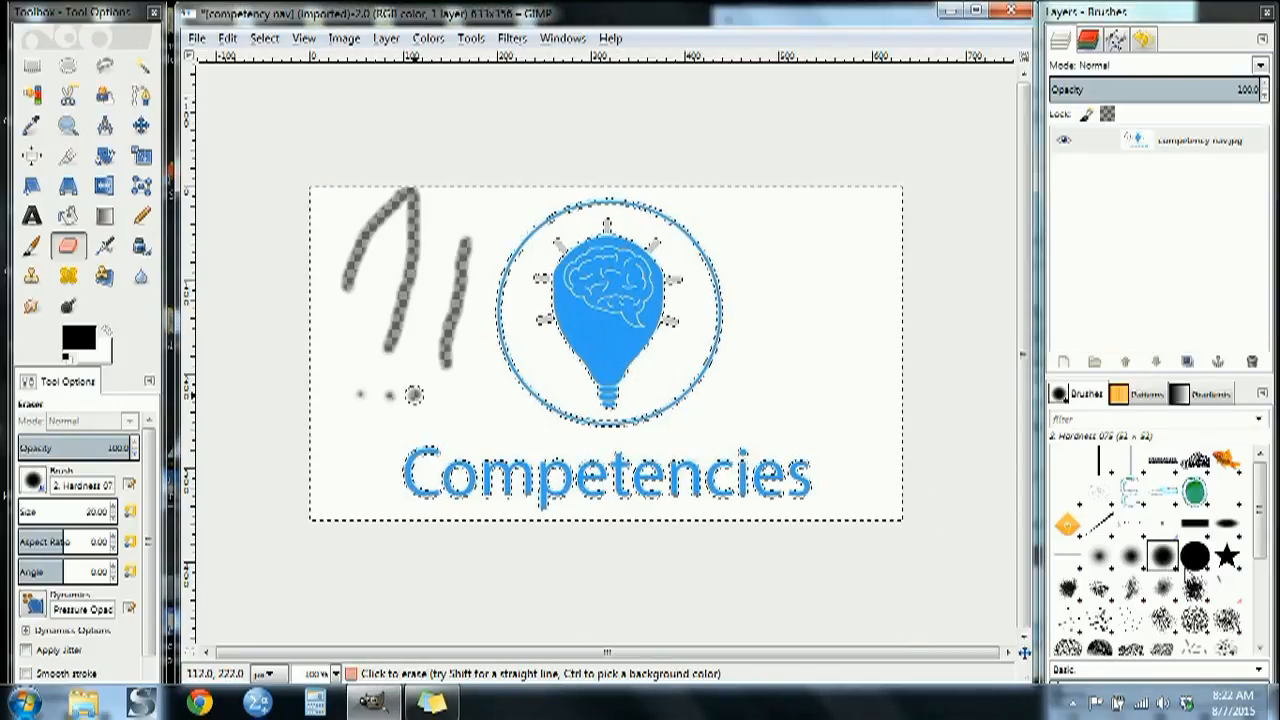
left_click(1194, 556)
mouse_move(450, 400)
left_mouse_down()
mouse_move(490, 382)
mouse_move(509, 424)
mouse_move(442, 405)
mouse_move(529, 400)
mouse_move(468, 419)
mouse_move(450, 390)
mouse_move(469, 385)
mouse_move(494, 429)
mouse_move(543, 380)
mouse_move(522, 402)
mouse_move(483, 360)
left_mouse_up()
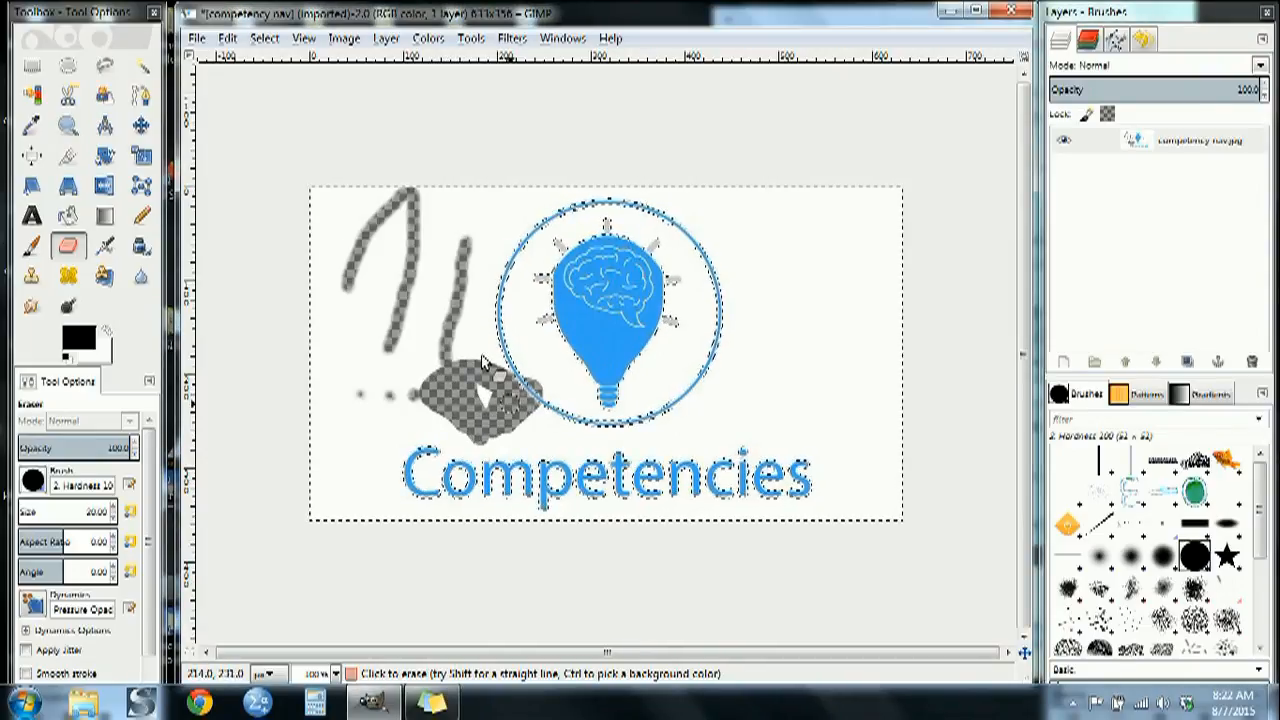
Delete the selected white background and inspect the logo's edges up close
key("Delete")
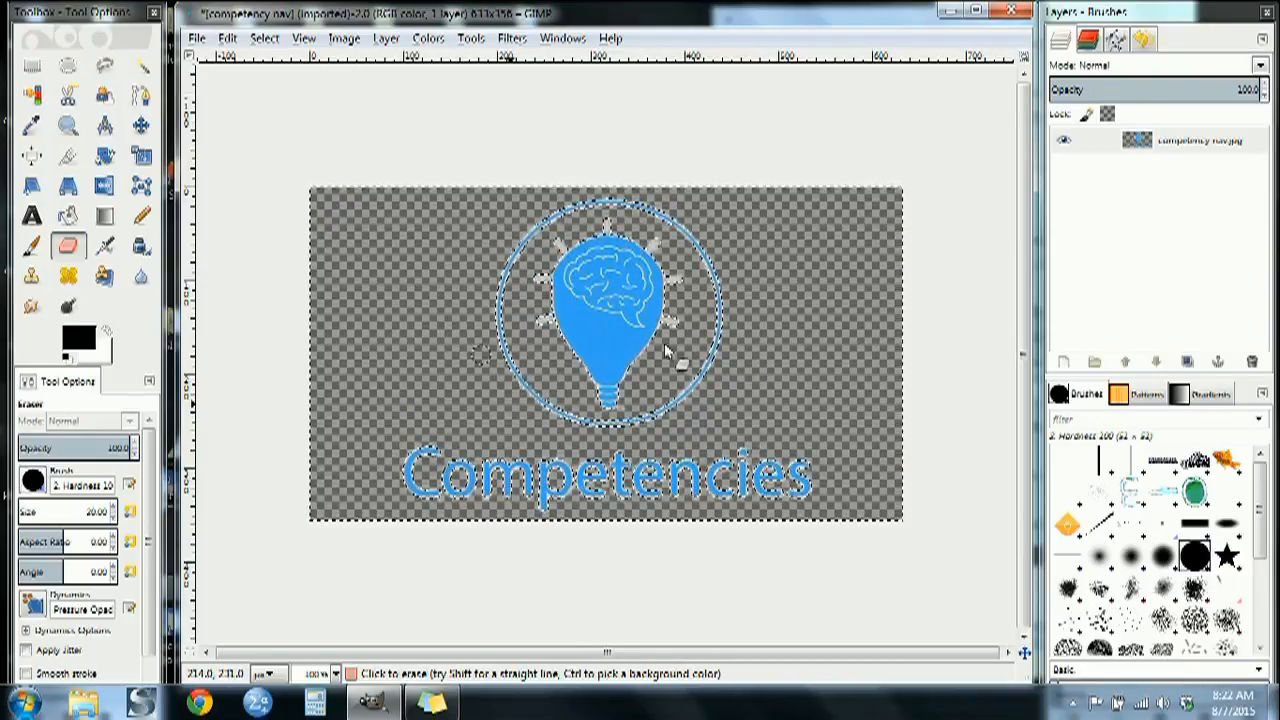
left_click(140, 125)
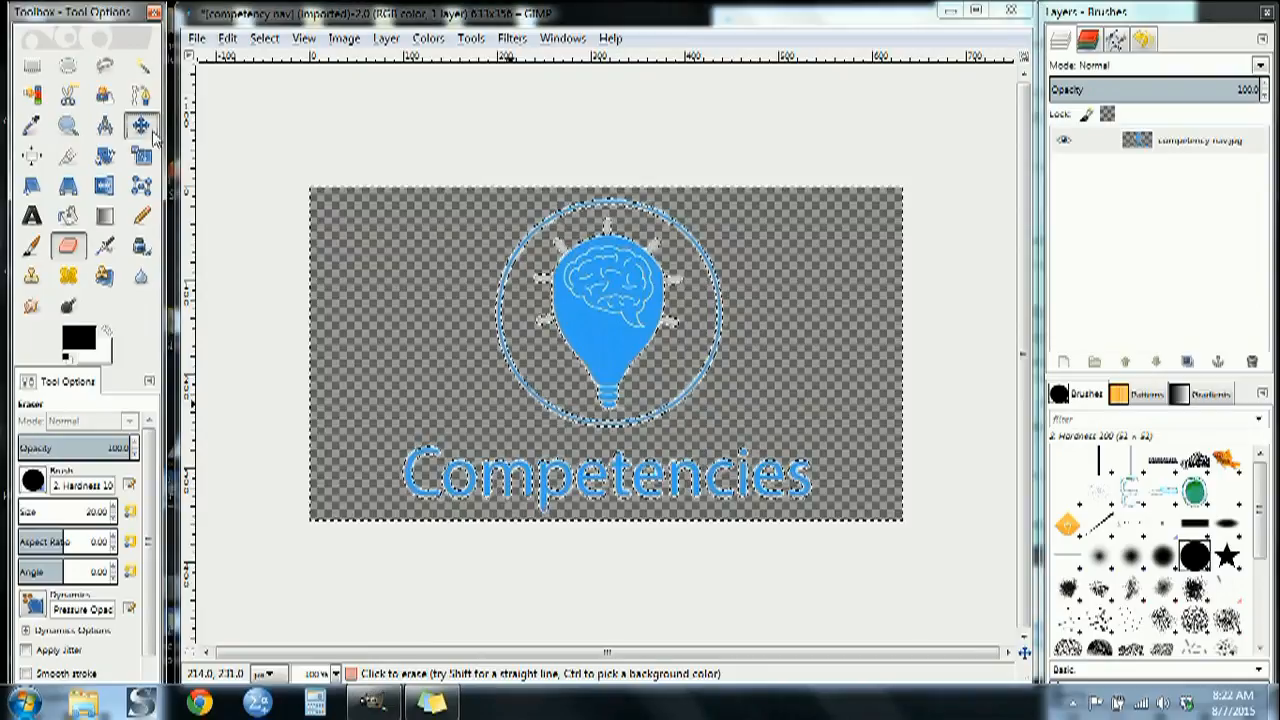
scroll(518, 352, "up", 3)
scroll(518, 352, "up", 1)
scroll(518, 352, "down", 7)
scroll(518, 352, "up", 1)
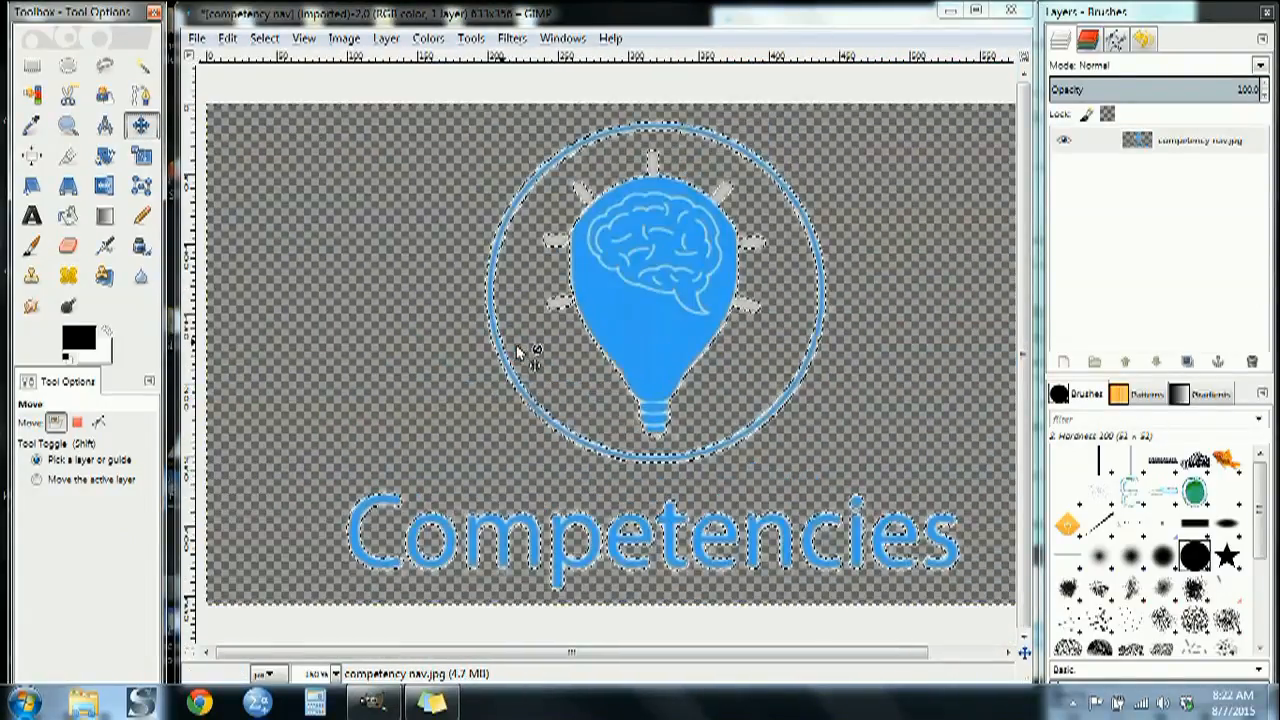
Undo the background deletion and all of the eraser test strokes
key("ctrl+z")
key("ctrl+z")
key("ctrl+z")
key("ctrl+z")
key("ctrl+z")
key("ctrl+z")
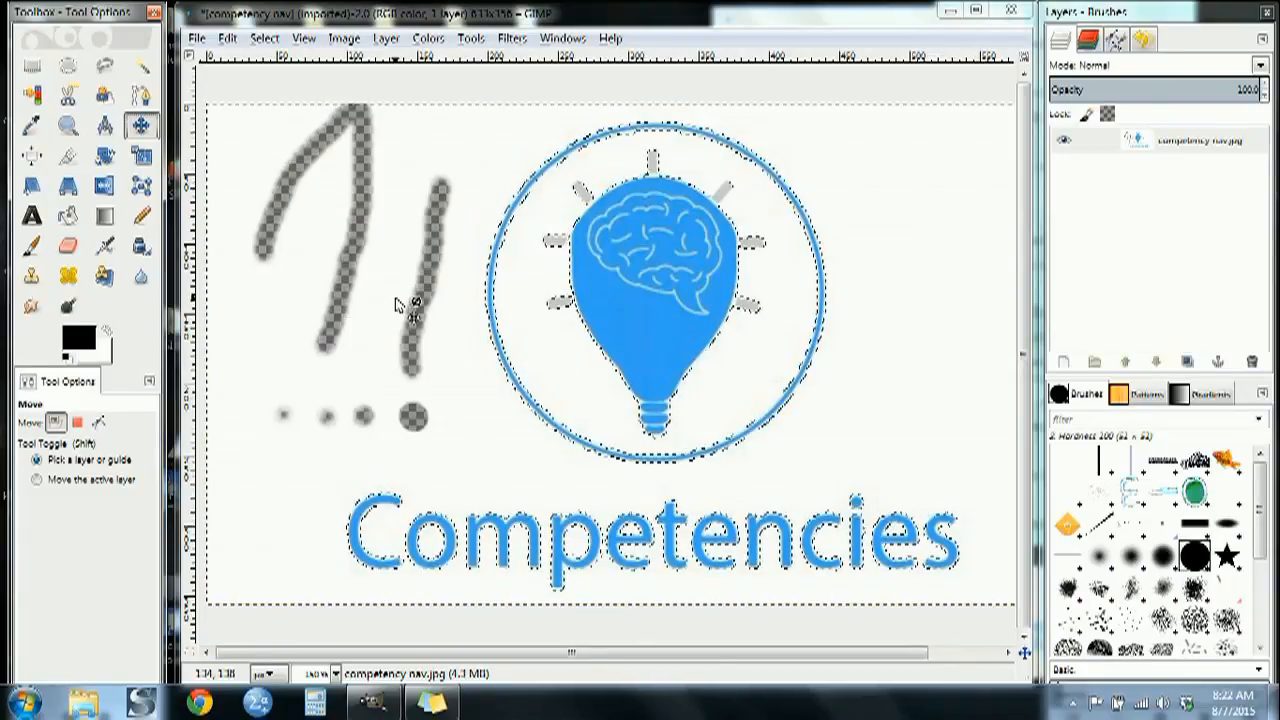
key("ctrl+z")
key("ctrl+z")
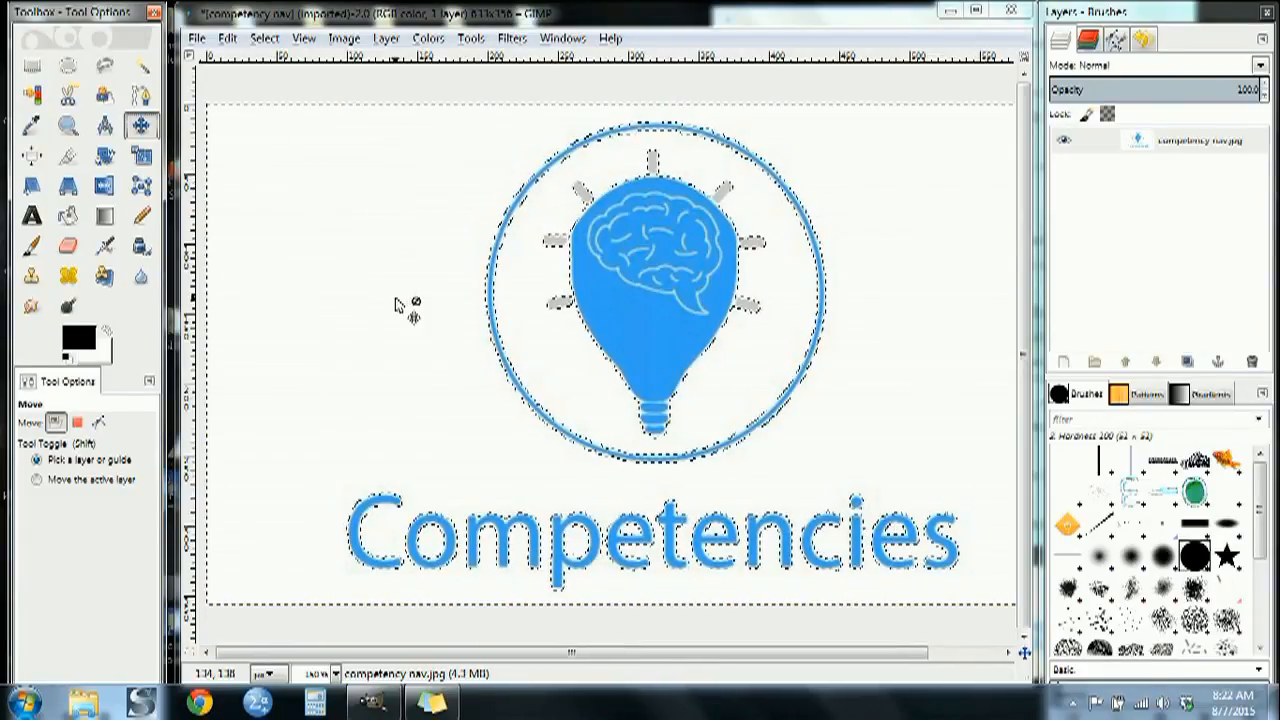
Reselect the white background around the logo with Select by Color and delete it to transparency
left_click(32, 94)
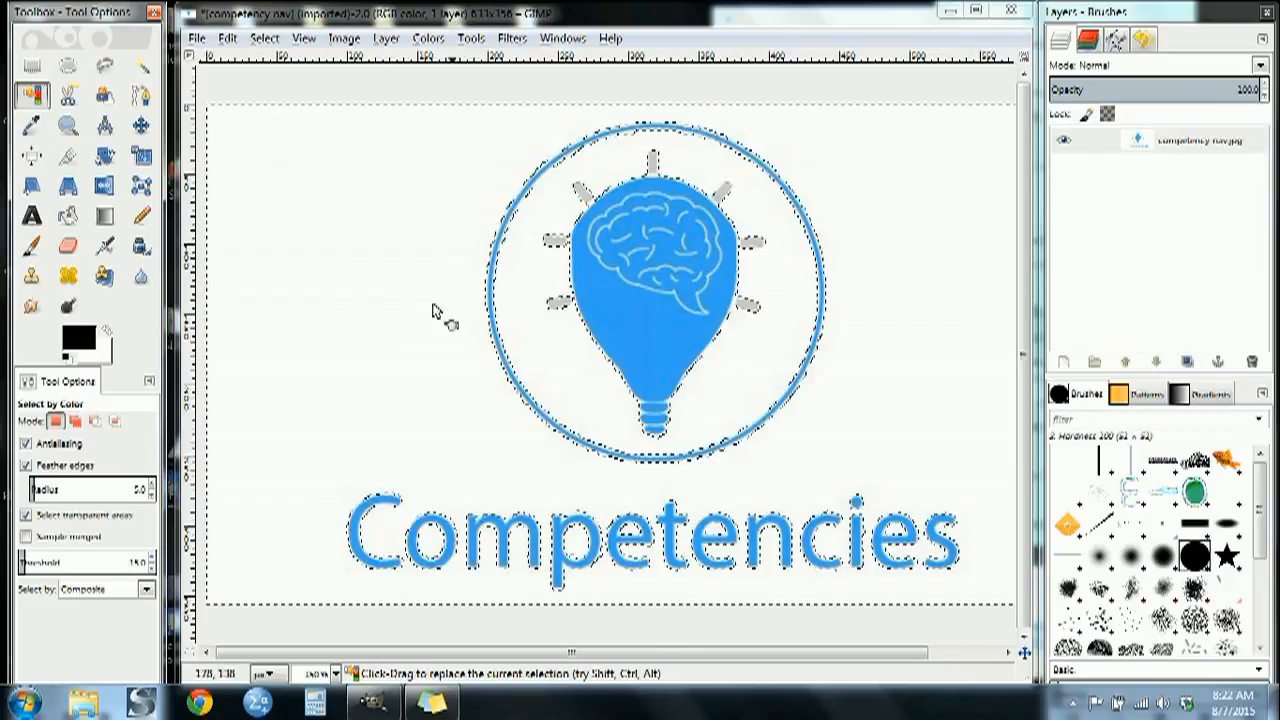
left_click(380, 318)
left_click_drag(380, 318, 430, 337)
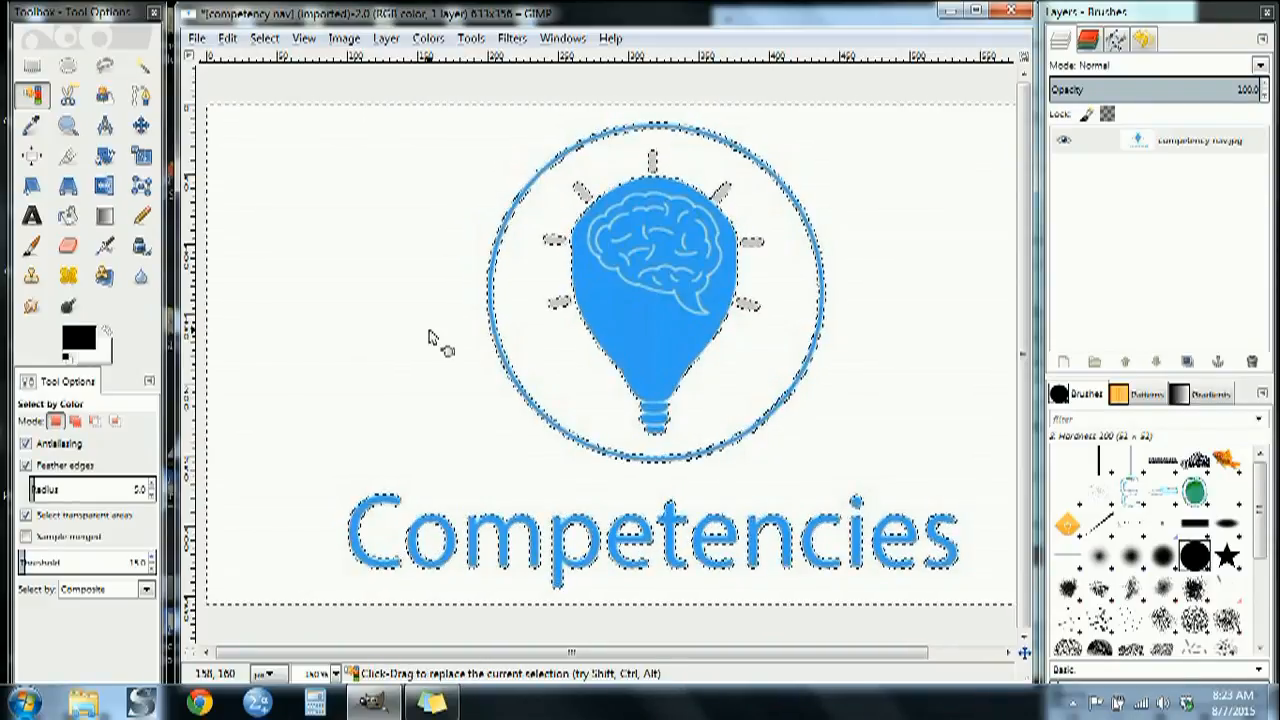
key("Delete")
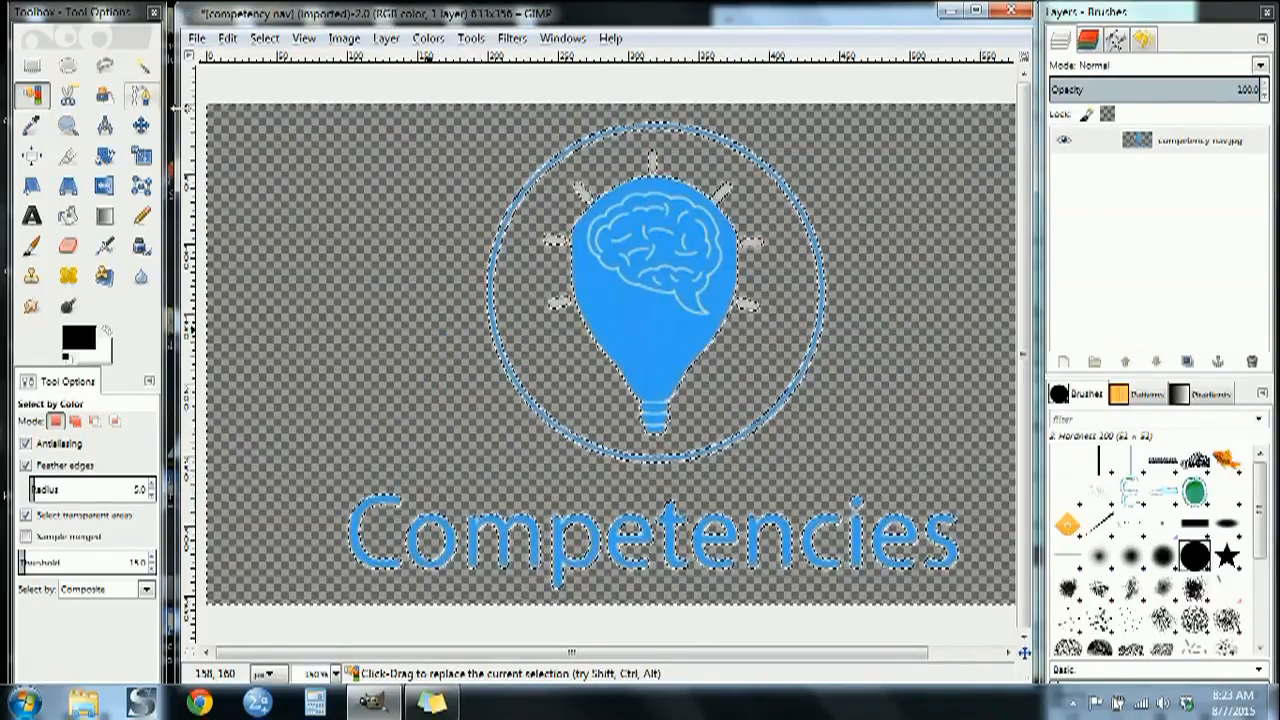
Invert the selection and try erasing across the light bulb and the Competencies lettering
left_click(264, 39)
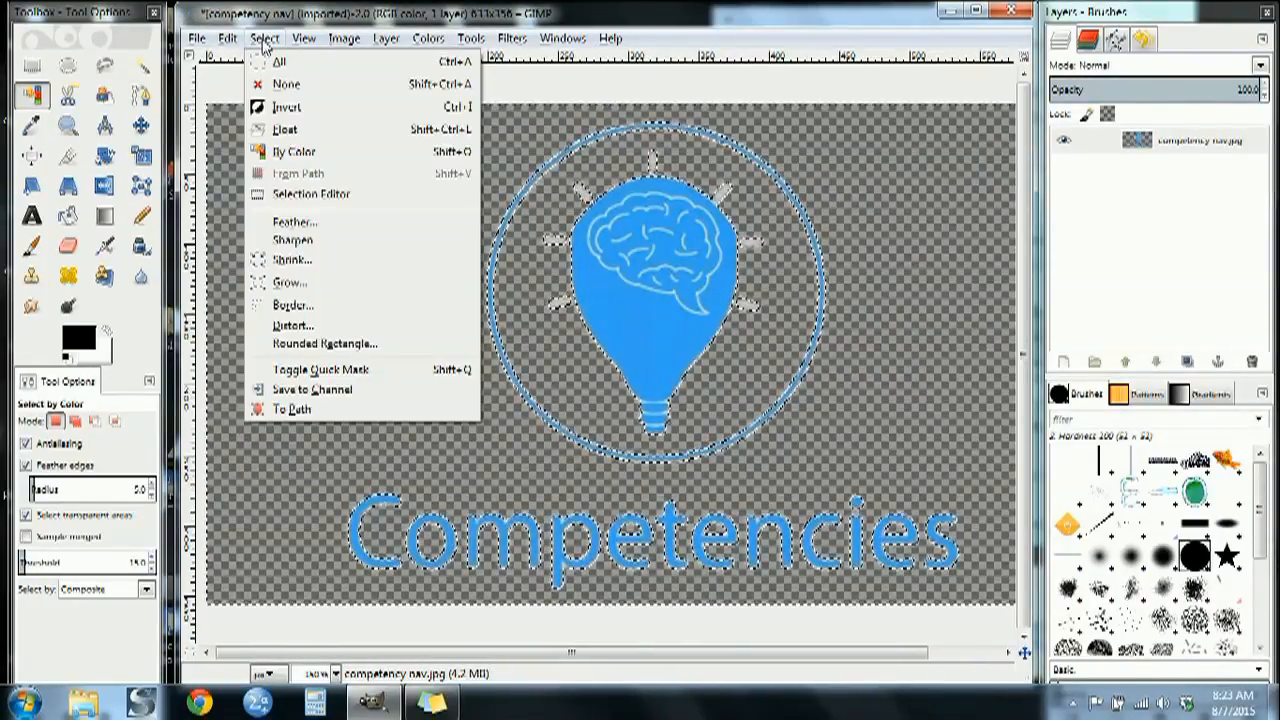
left_click(268, 107)
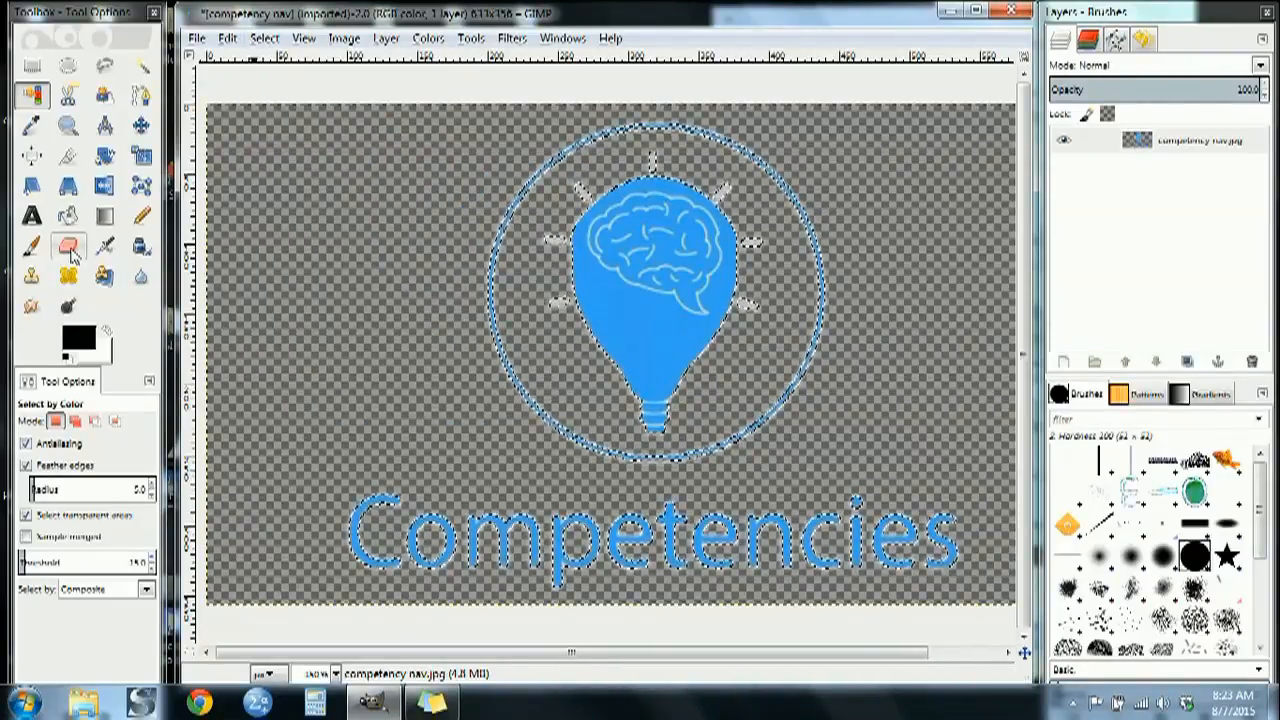
left_click(71, 253)
mouse_move(575, 308)
left_mouse_down()
mouse_move(814, 333)
mouse_move(751, 310)
mouse_move(551, 295)
mouse_move(611, 258)
mouse_move(730, 242)
mouse_move(738, 210)
mouse_move(623, 181)
mouse_move(682, 110)
left_mouse_up()
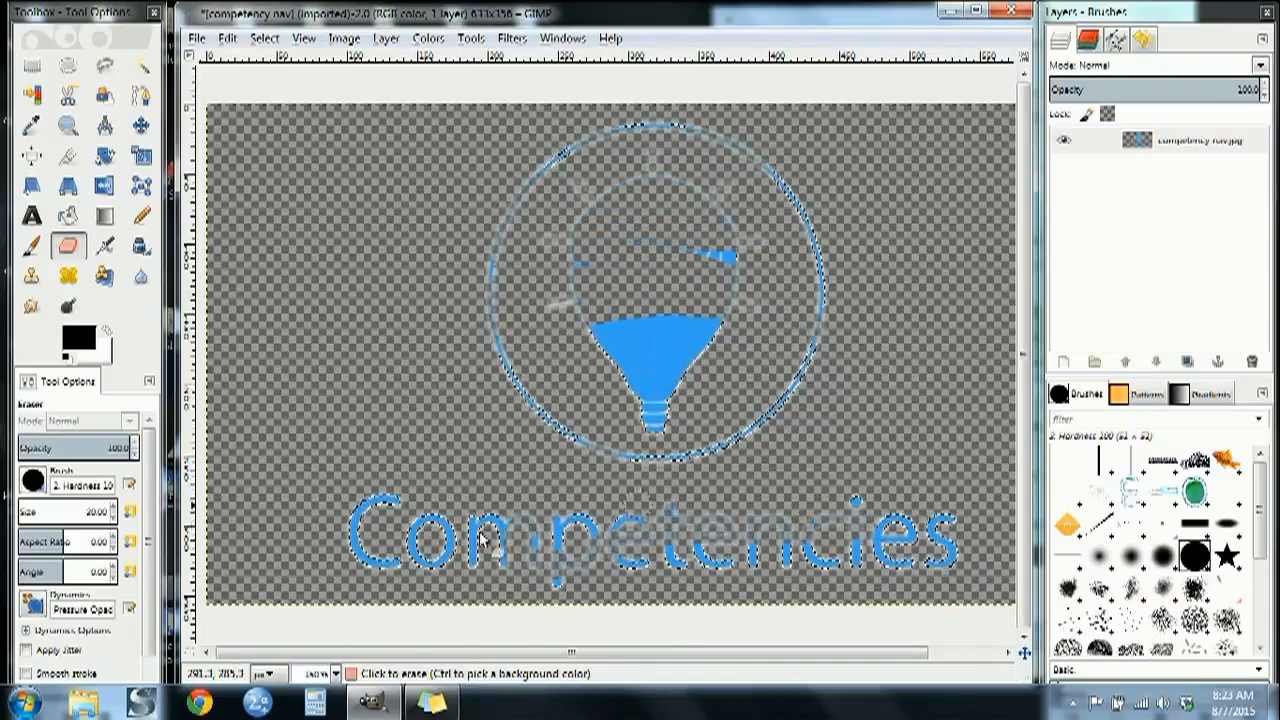
Undo the trial eraser strokes across the logo, and invert and clear the selection
key("ctrl+z")
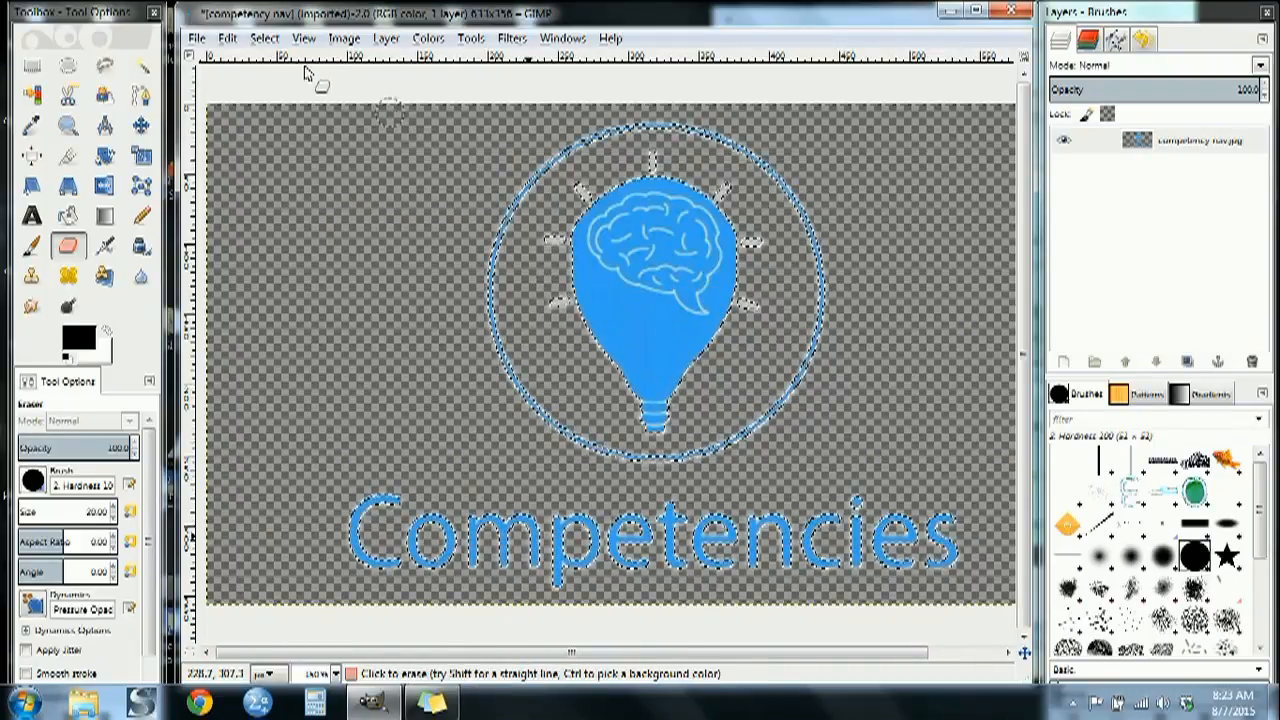
left_click(264, 37)
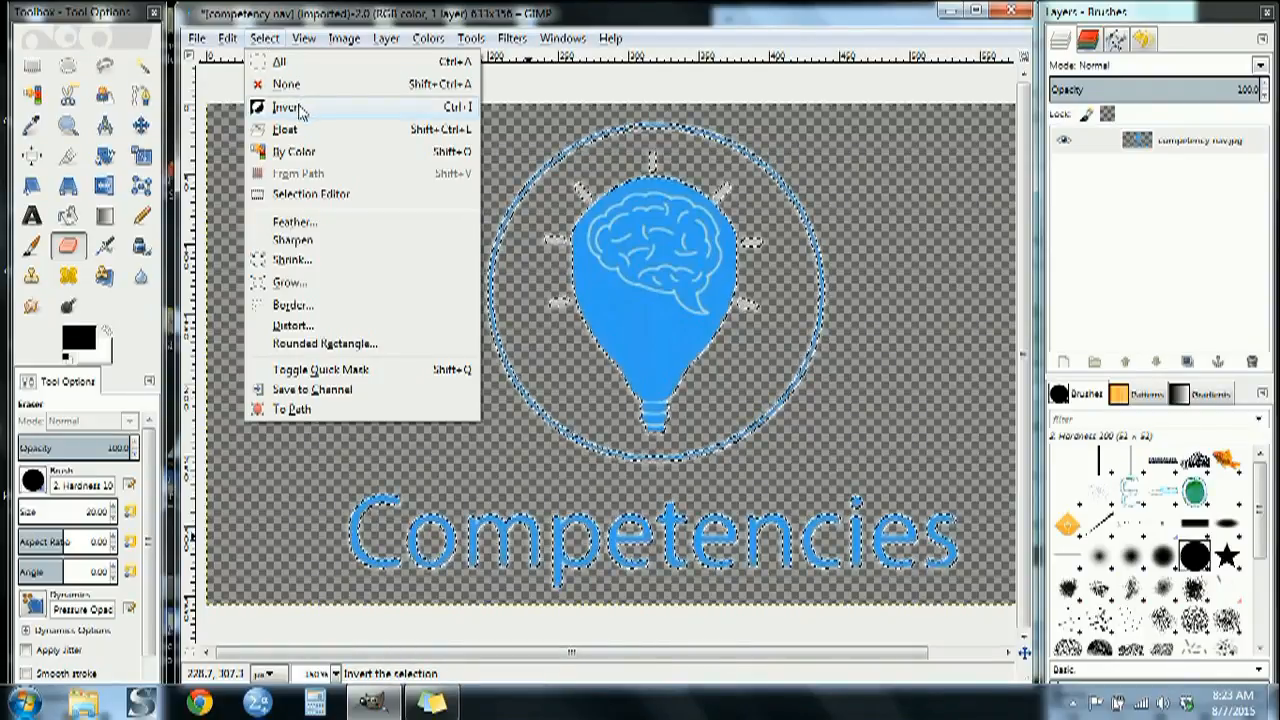
left_click(265, 106)
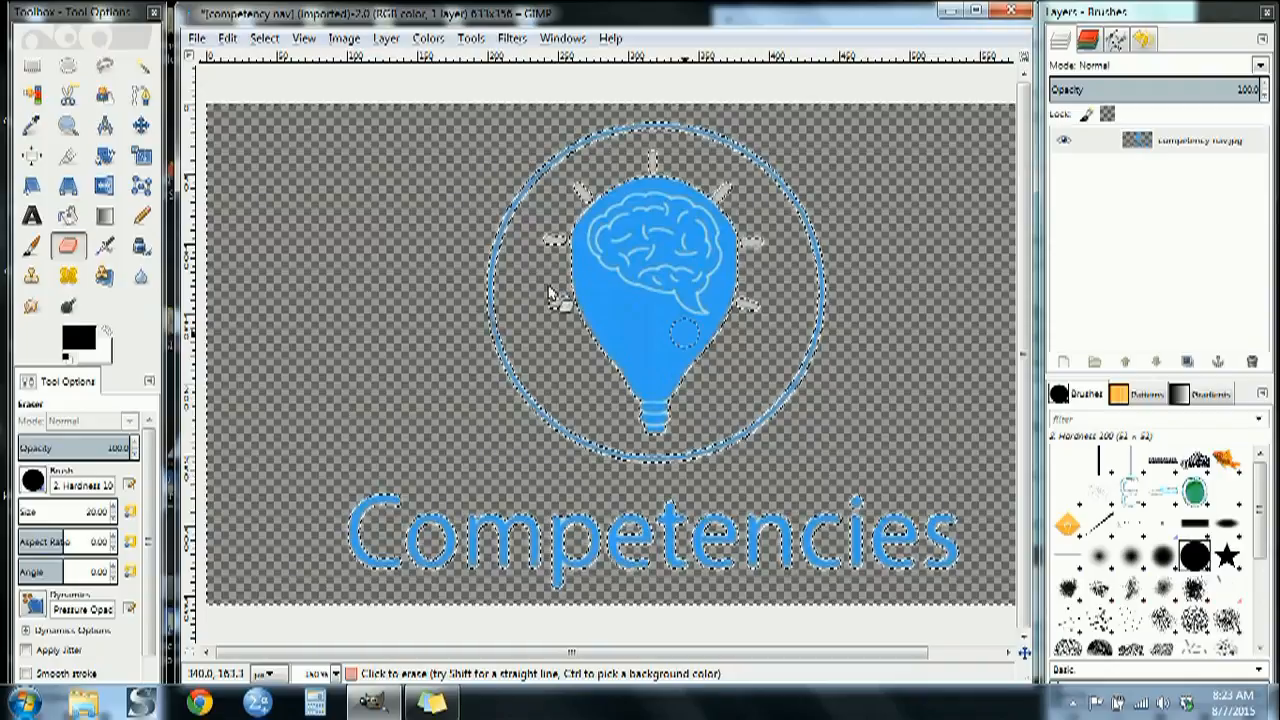
left_click(264, 38)
left_click(286, 85)
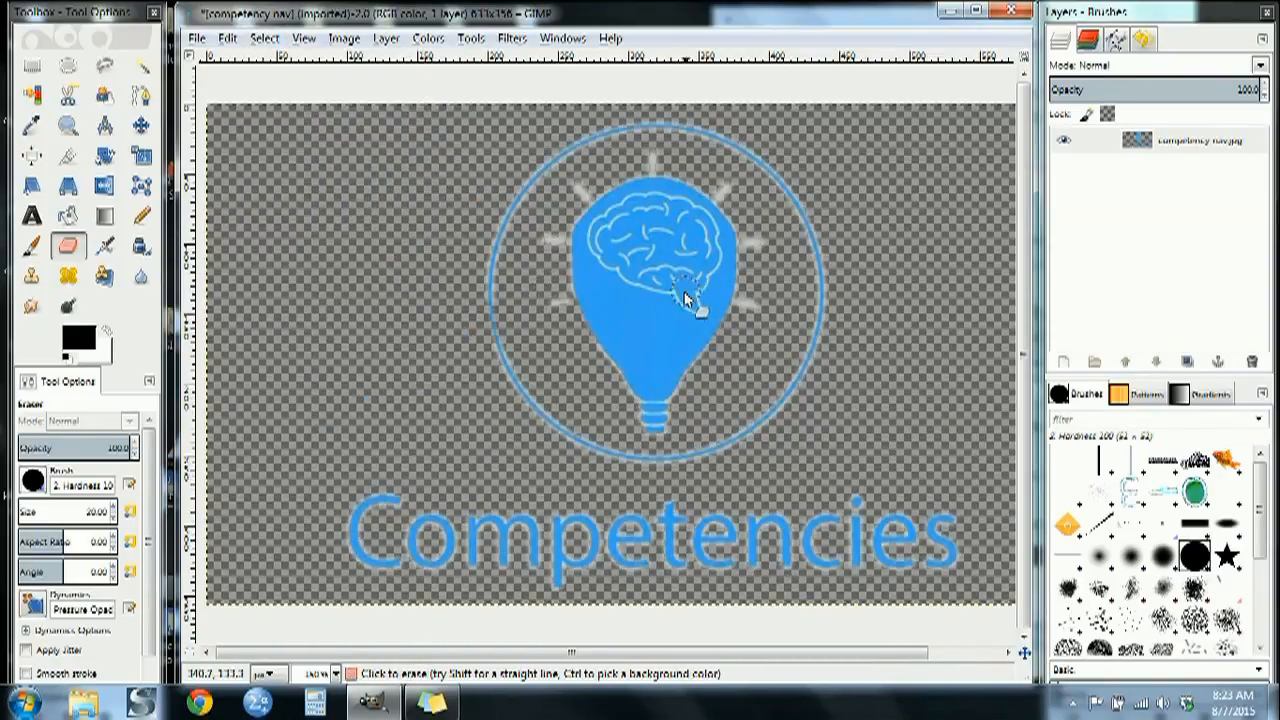
Crop the image to 456 × 350 px starting at X 92, Y 0, trimming the empty sides around the Competencies logo
scroll(702, 275, "down", 1)
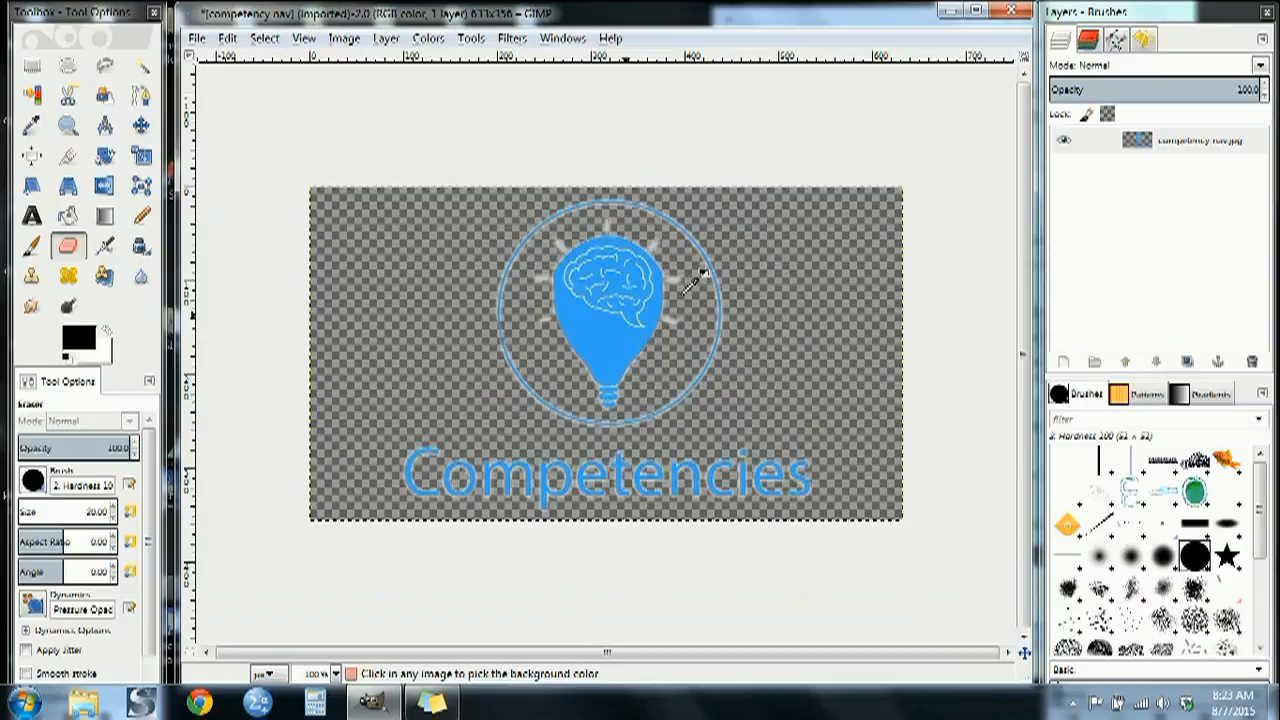
left_click(66, 157)
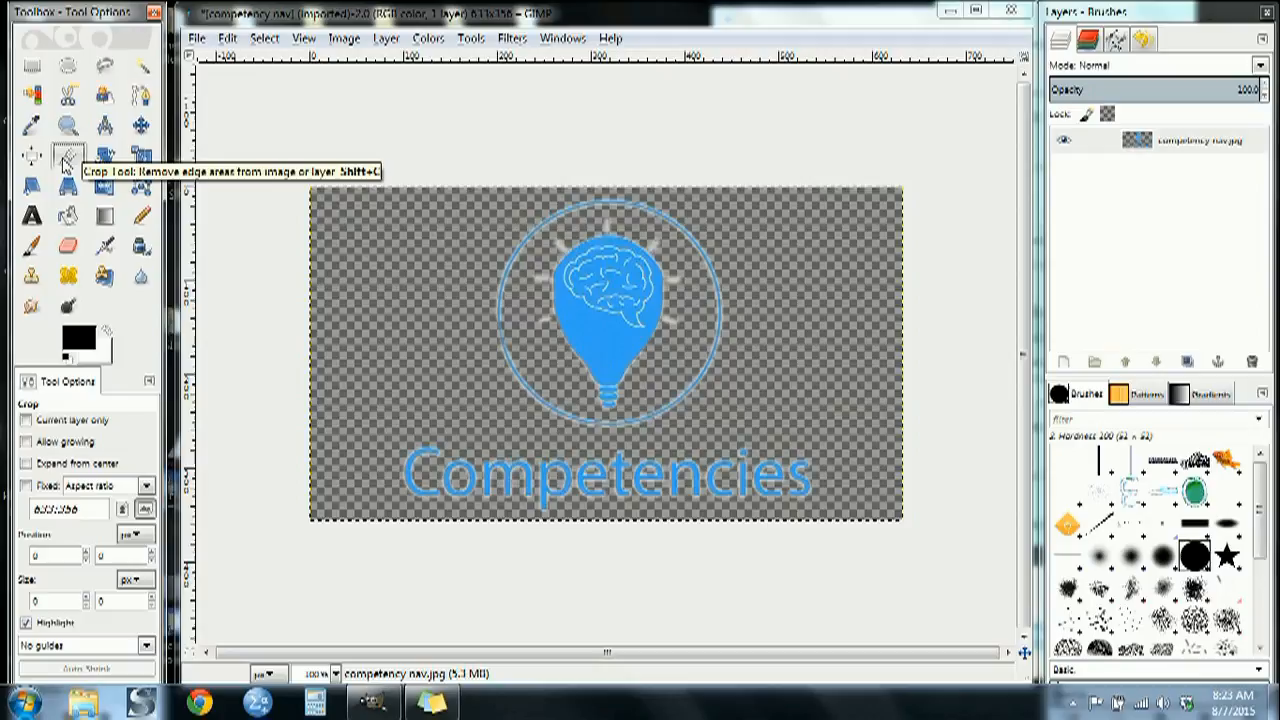
left_click_drag(374, 187, 849, 519)
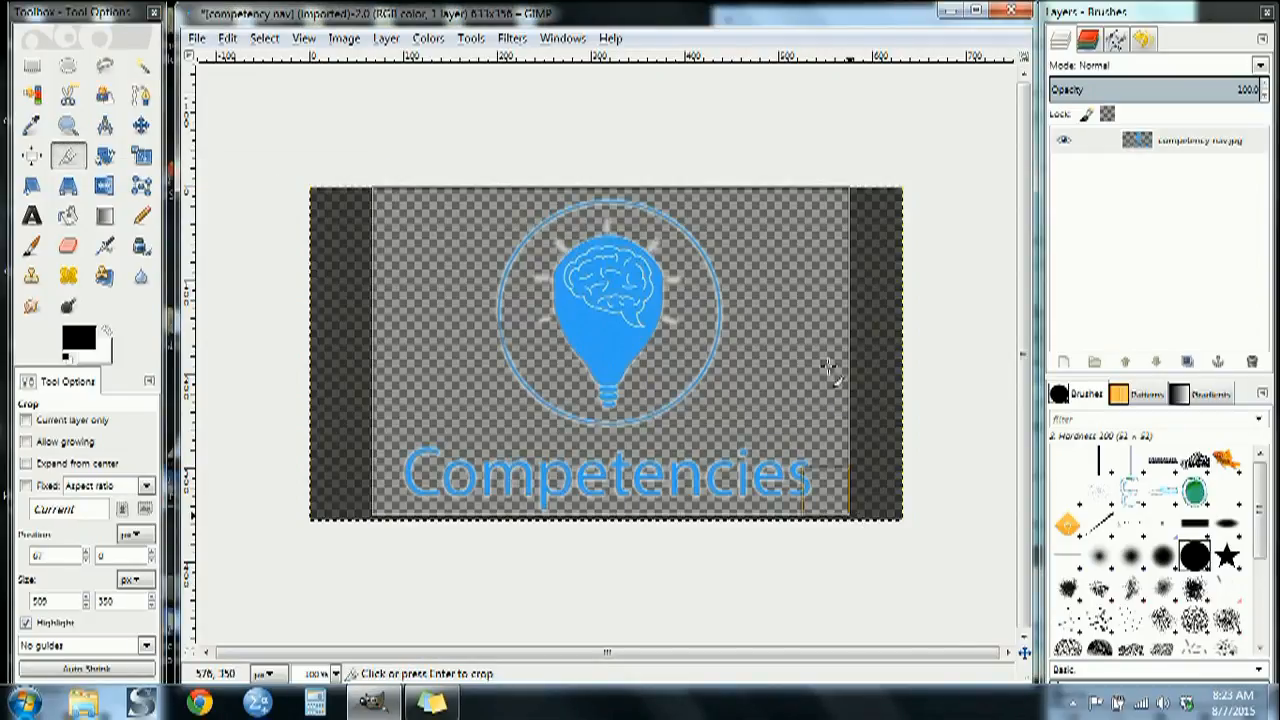
left_click_drag(830, 355, 804, 351)
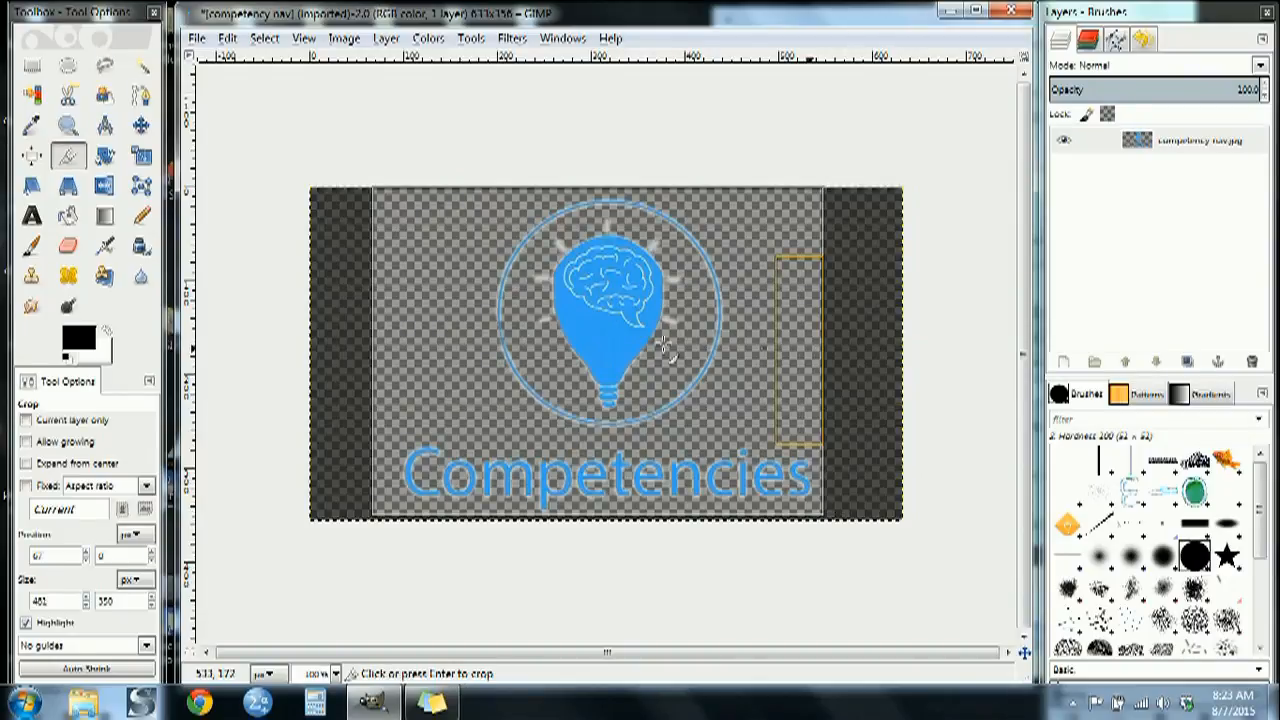
left_click_drag(370, 330, 396, 323)
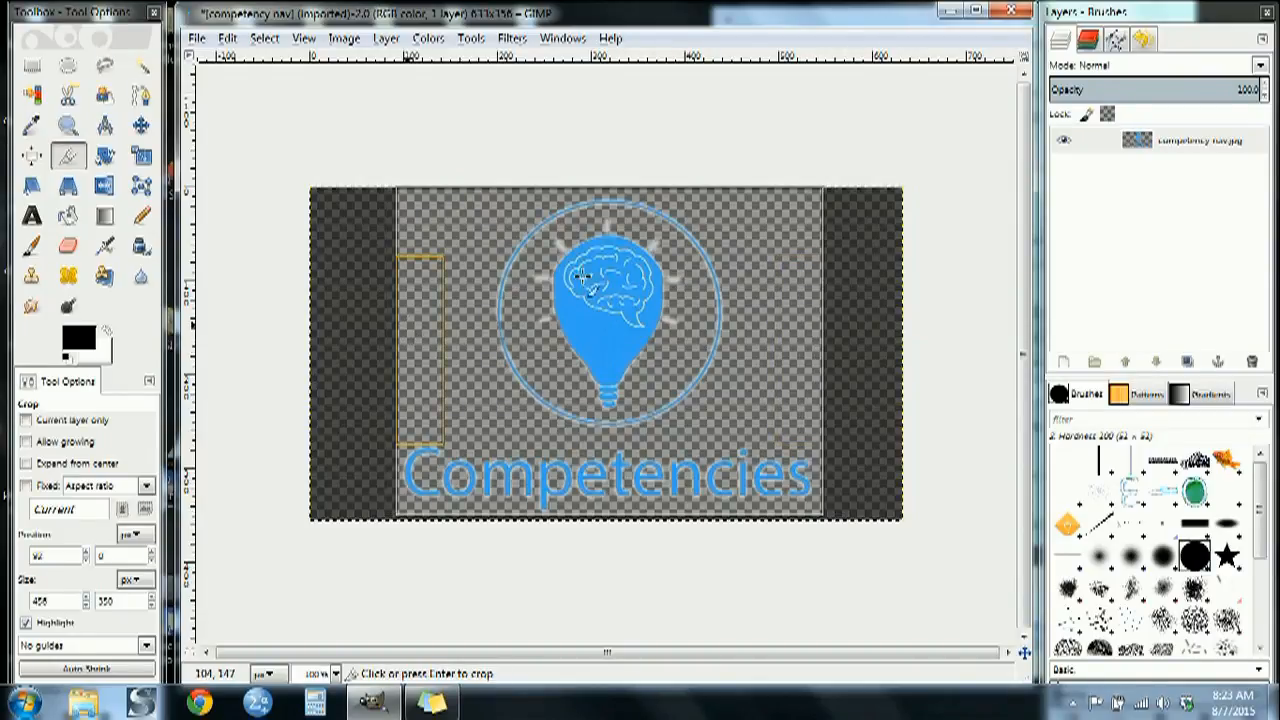
left_click(719, 299)
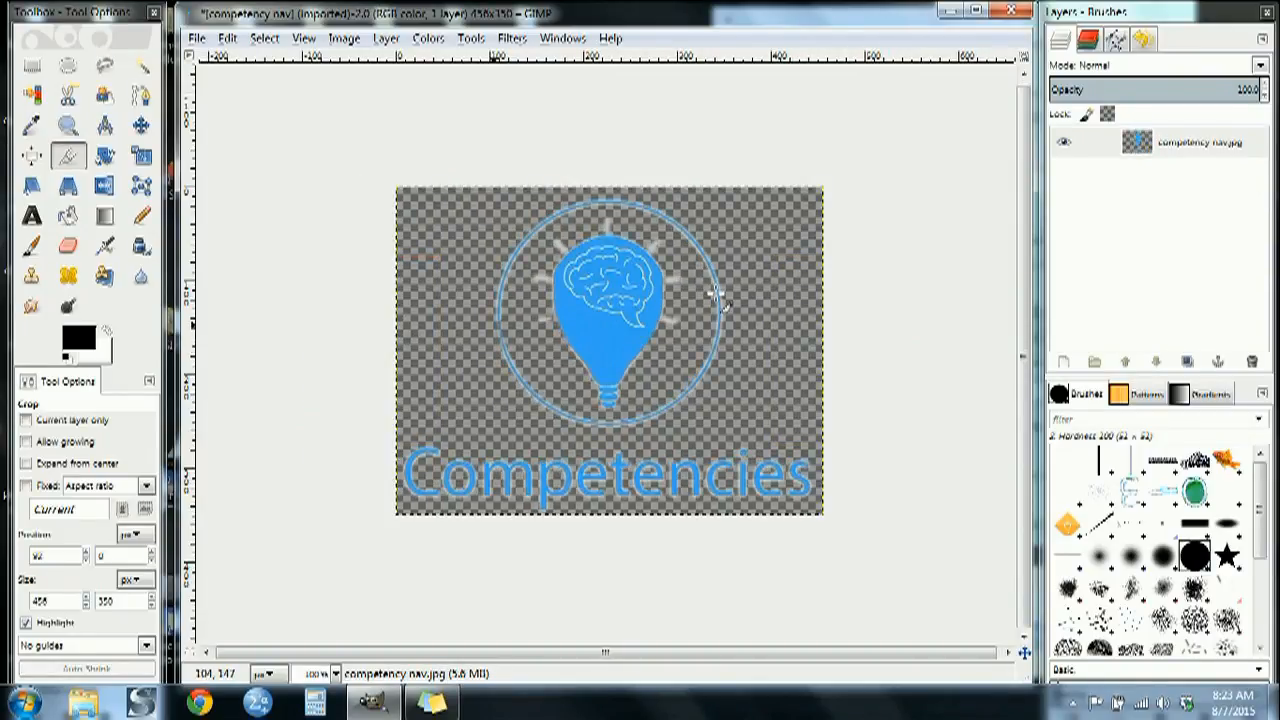
right_click(1137, 147)
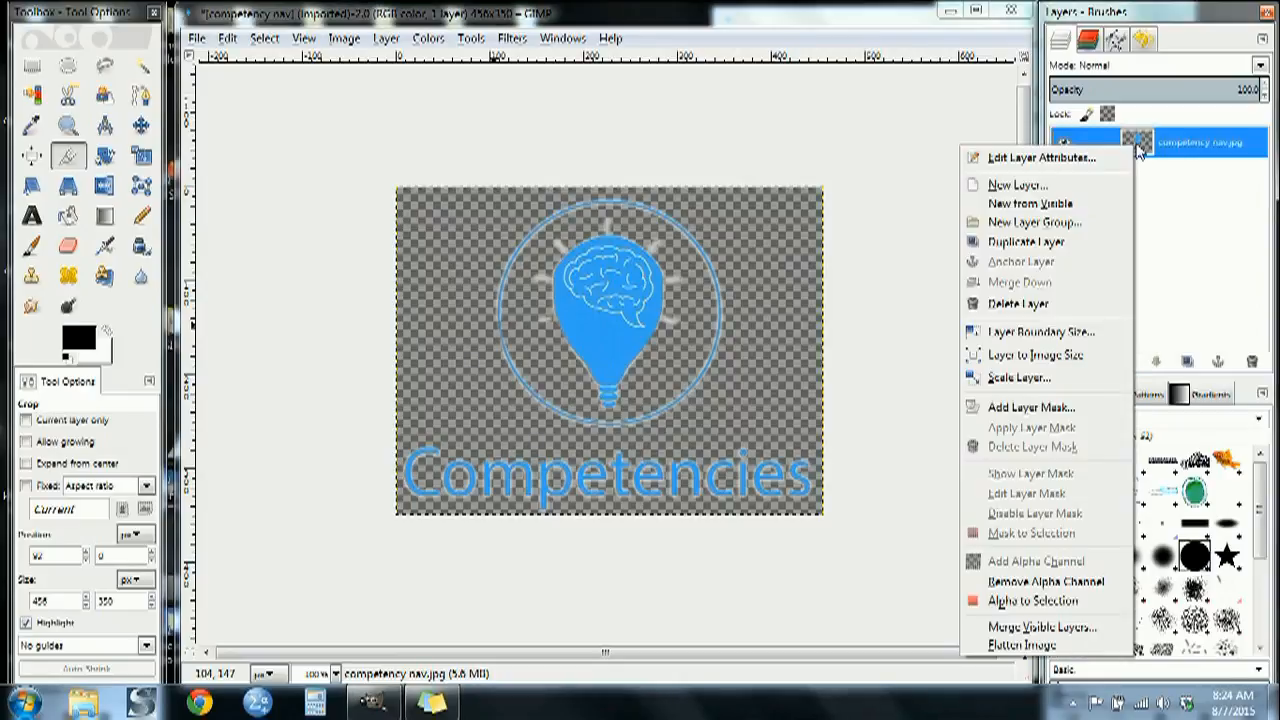
left_click(1019, 378)
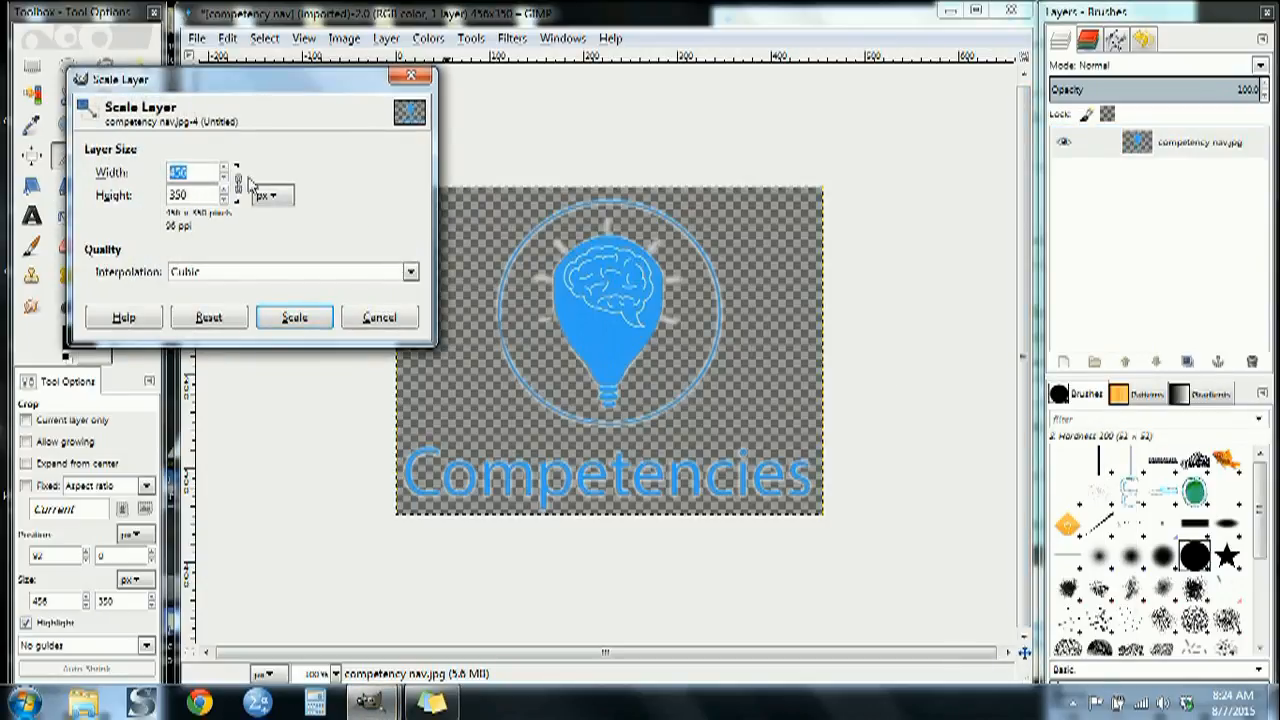
left_click(388, 319)
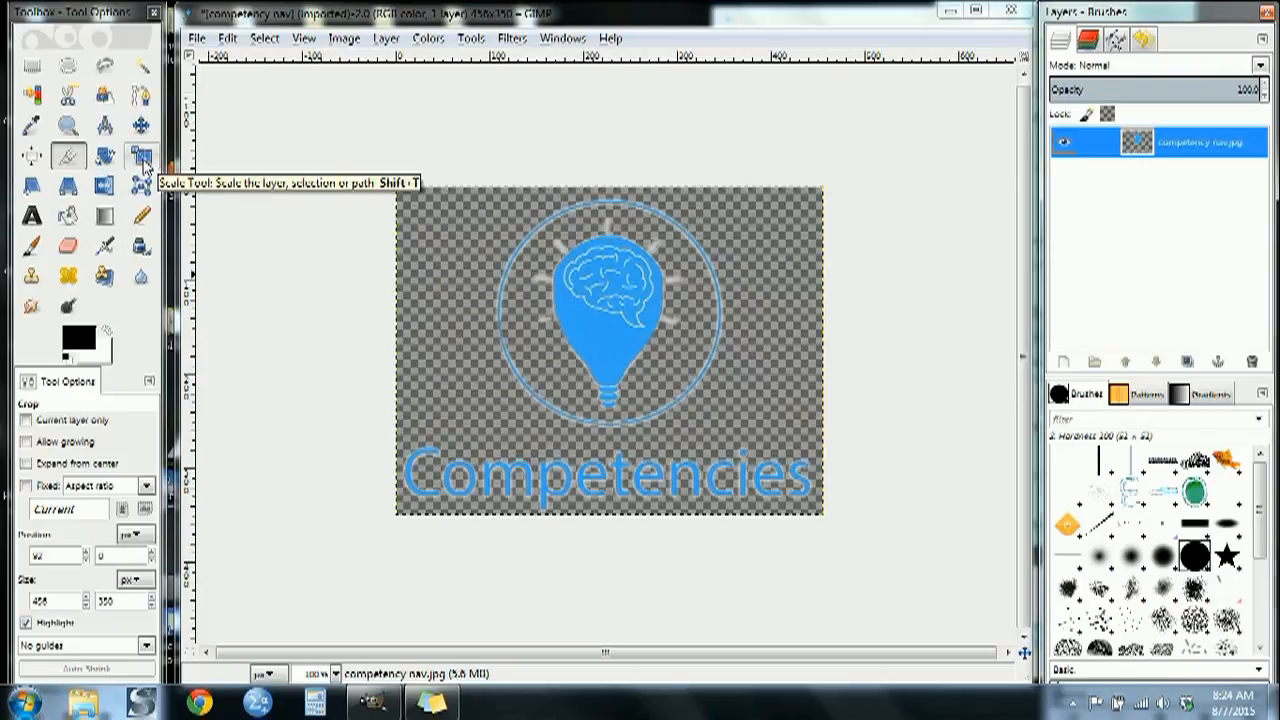
Try shrinking the logo layer to about 297 × 212 px with the Scale tool
left_click(142, 161)
left_click(617, 345)
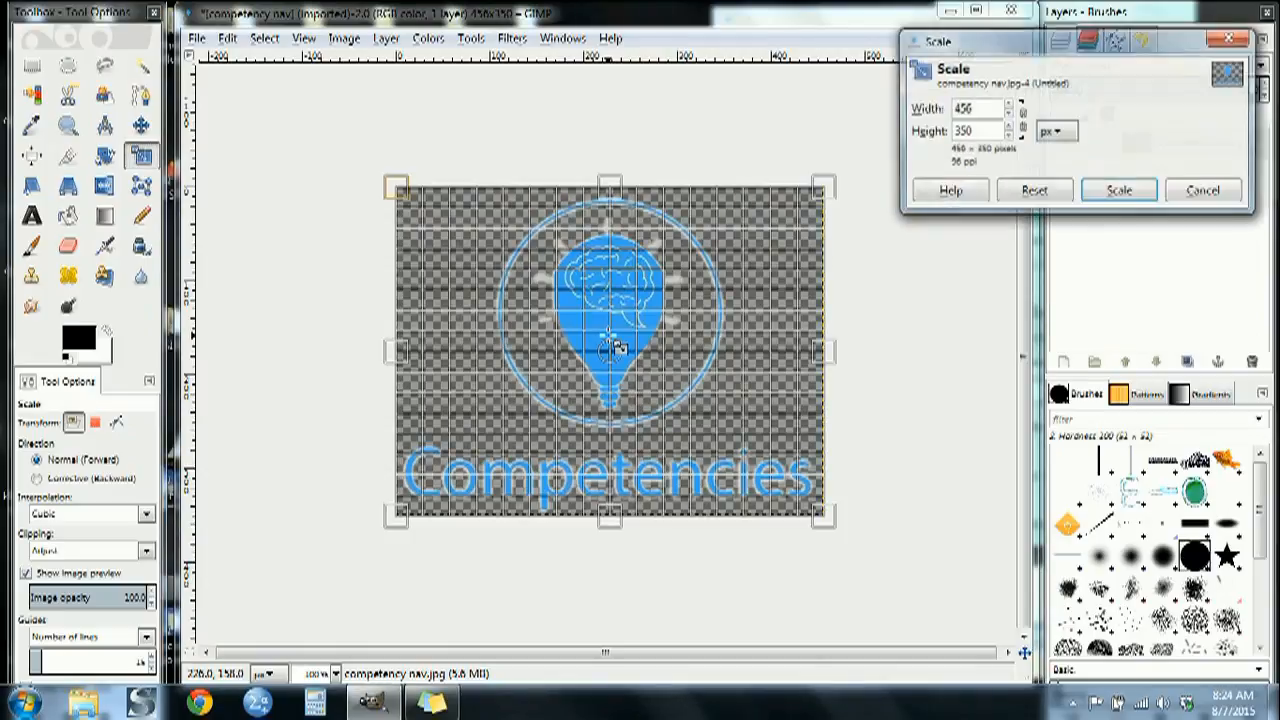
left_click_drag(823, 192, 684, 325)
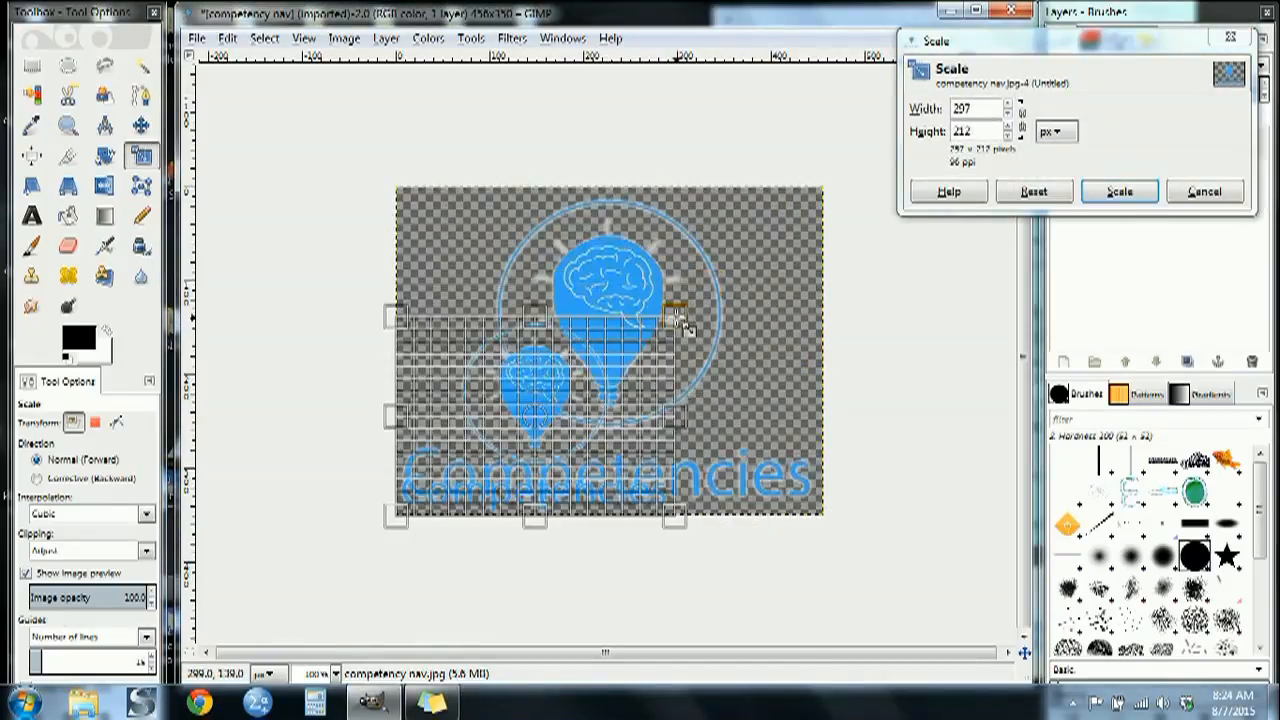
left_click(1204, 191)
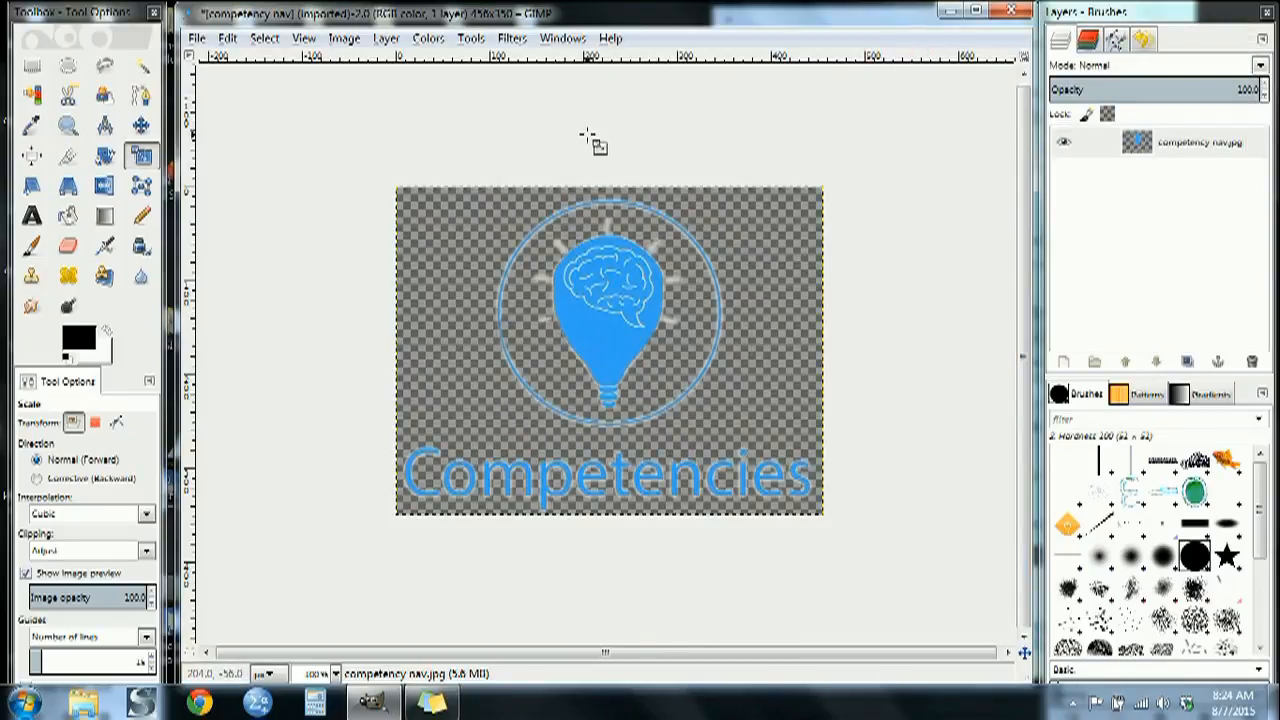
Export the image to the Pics folder as a PNG named competency naveditnew.png, keeping the default PNG options
left_click(197, 38)
left_click(227, 38)
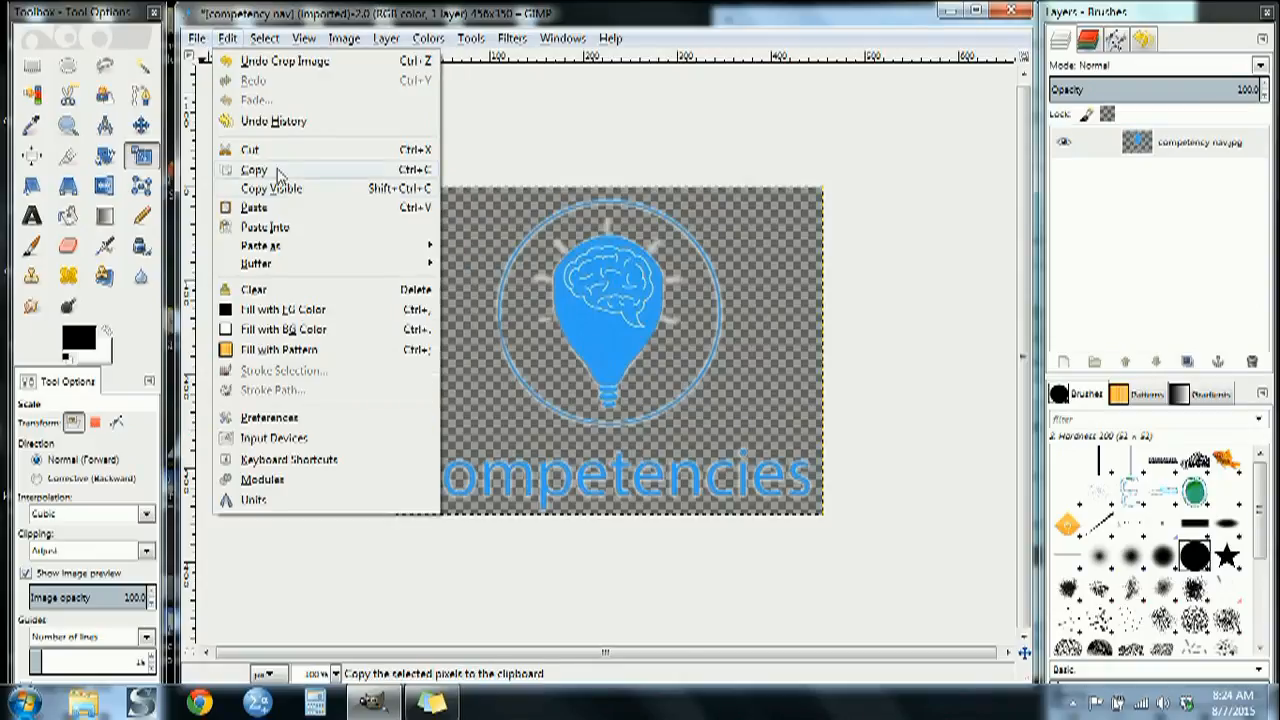
left_click(197, 38)
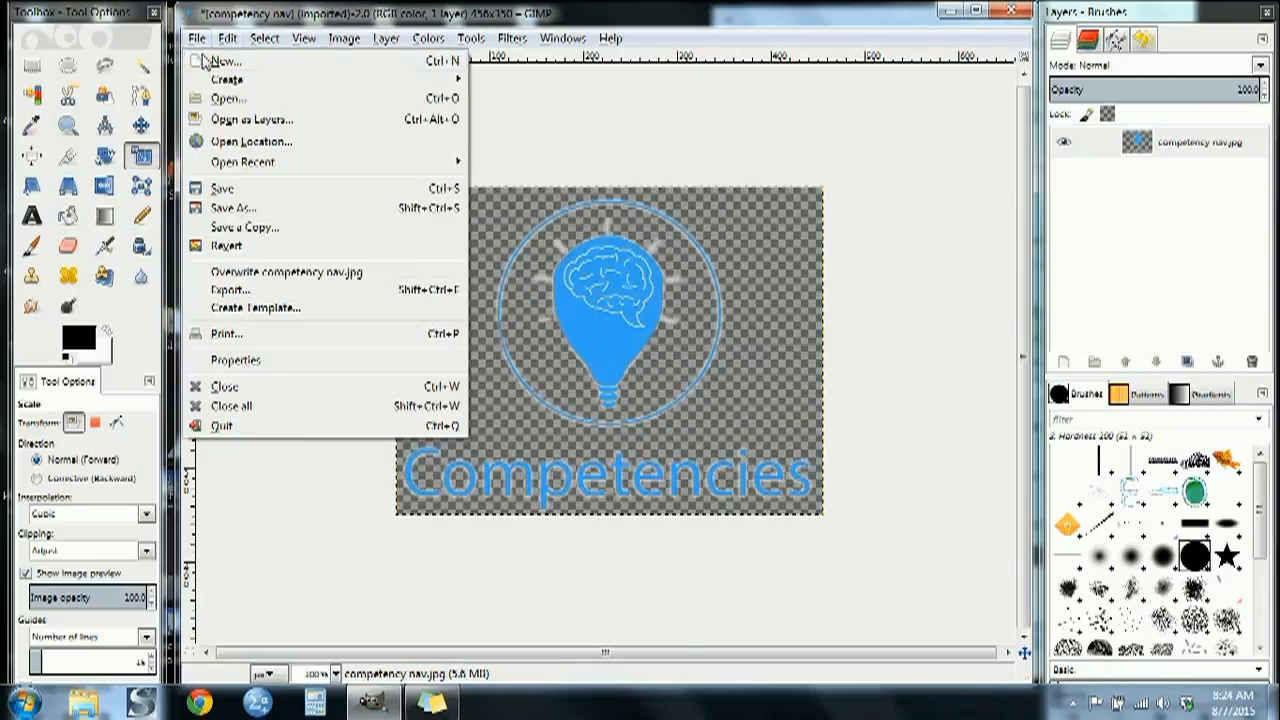
left_click(245, 293)
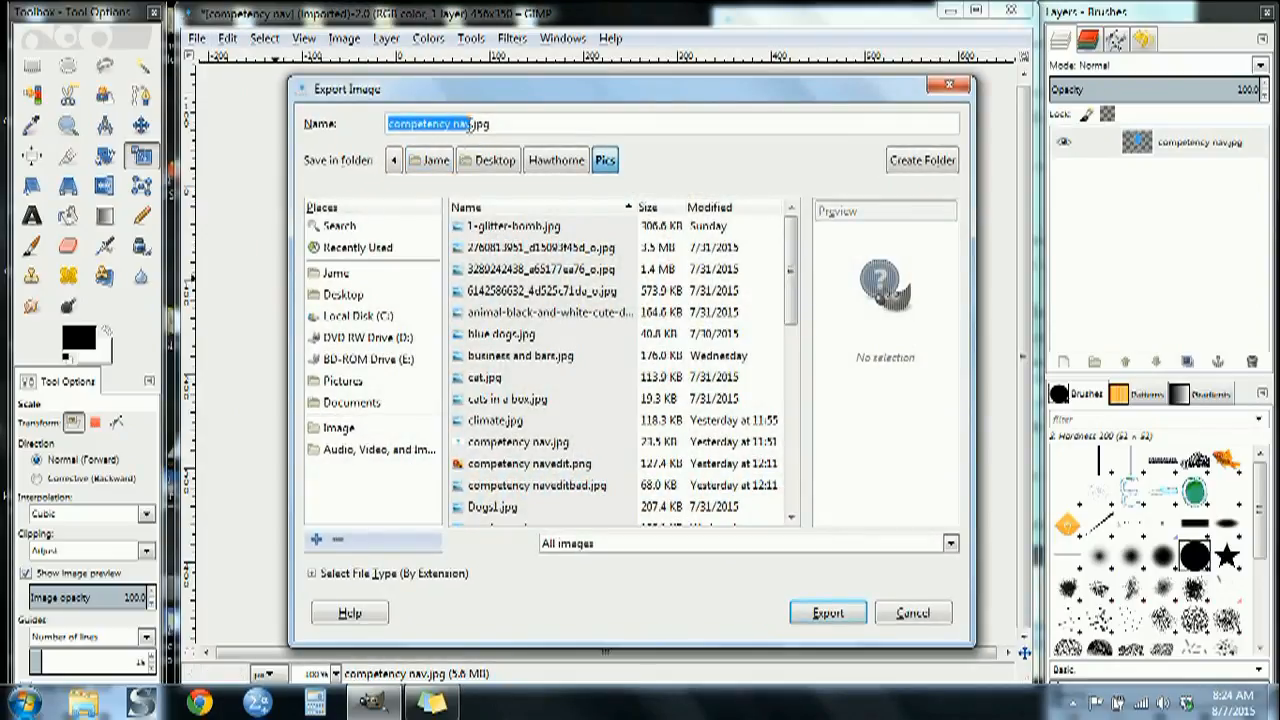
left_click(473, 124)
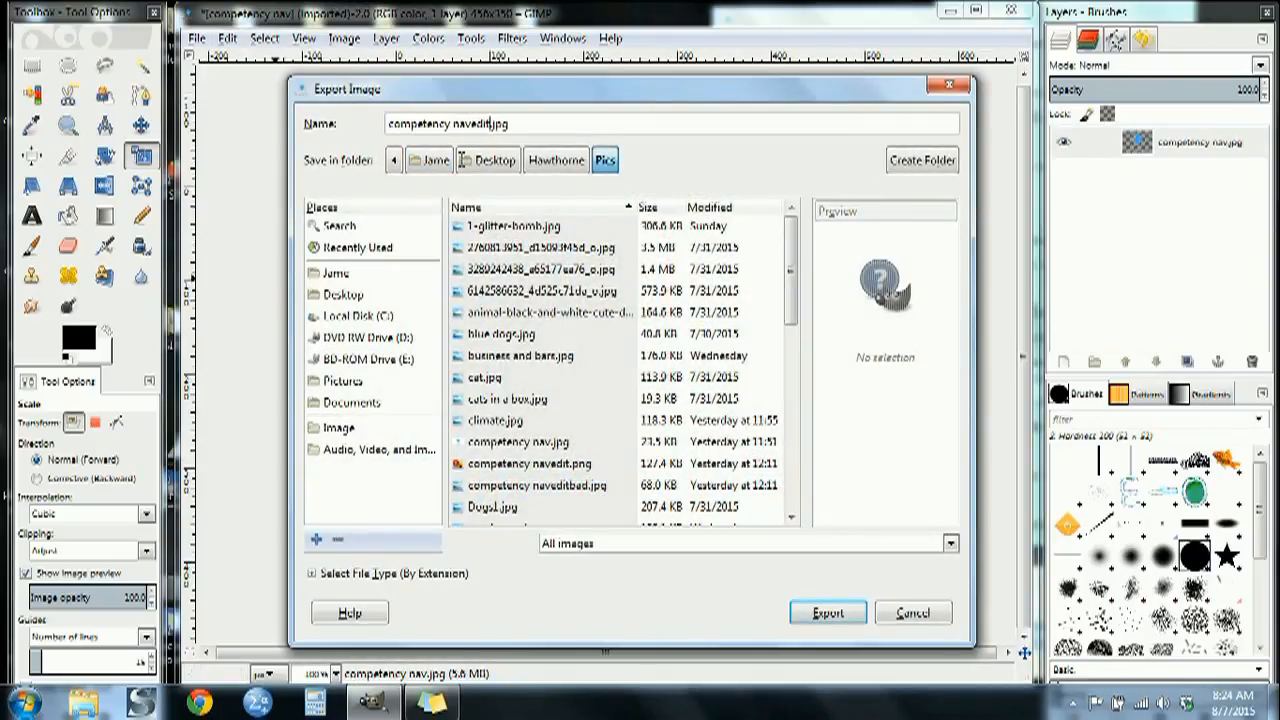
key("Escape")
key("BackSpace")
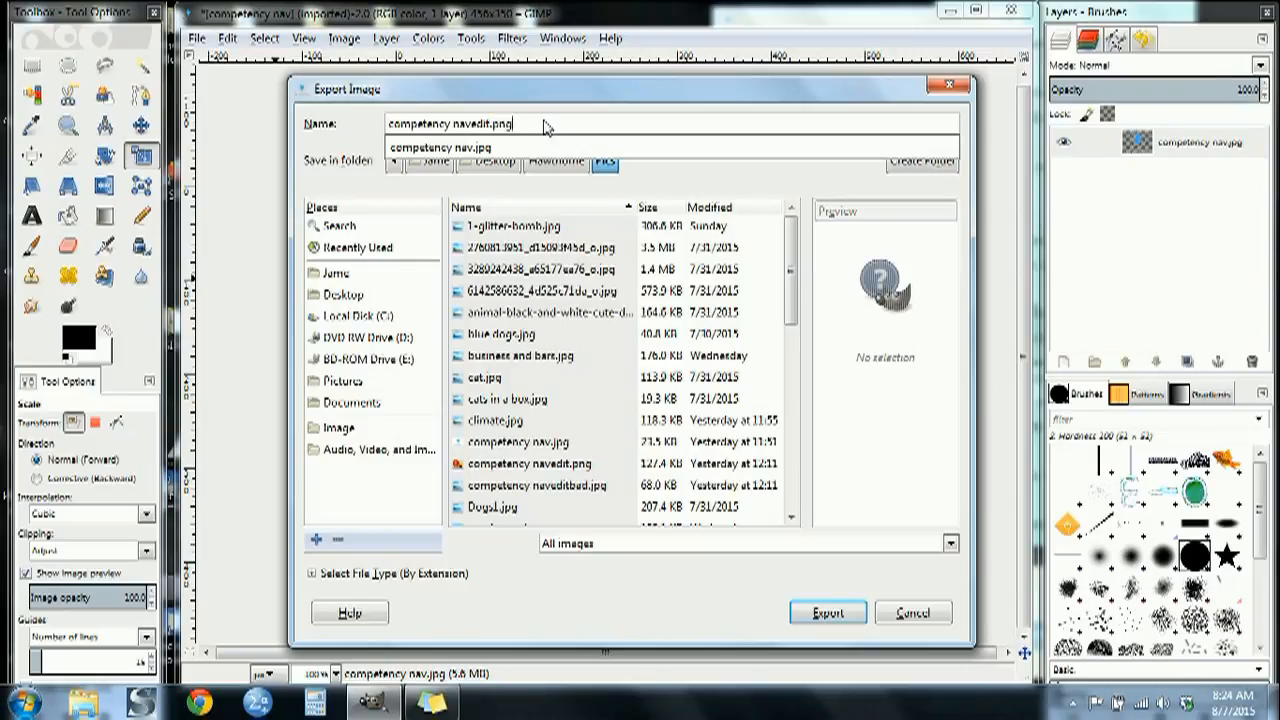
key("Escape")
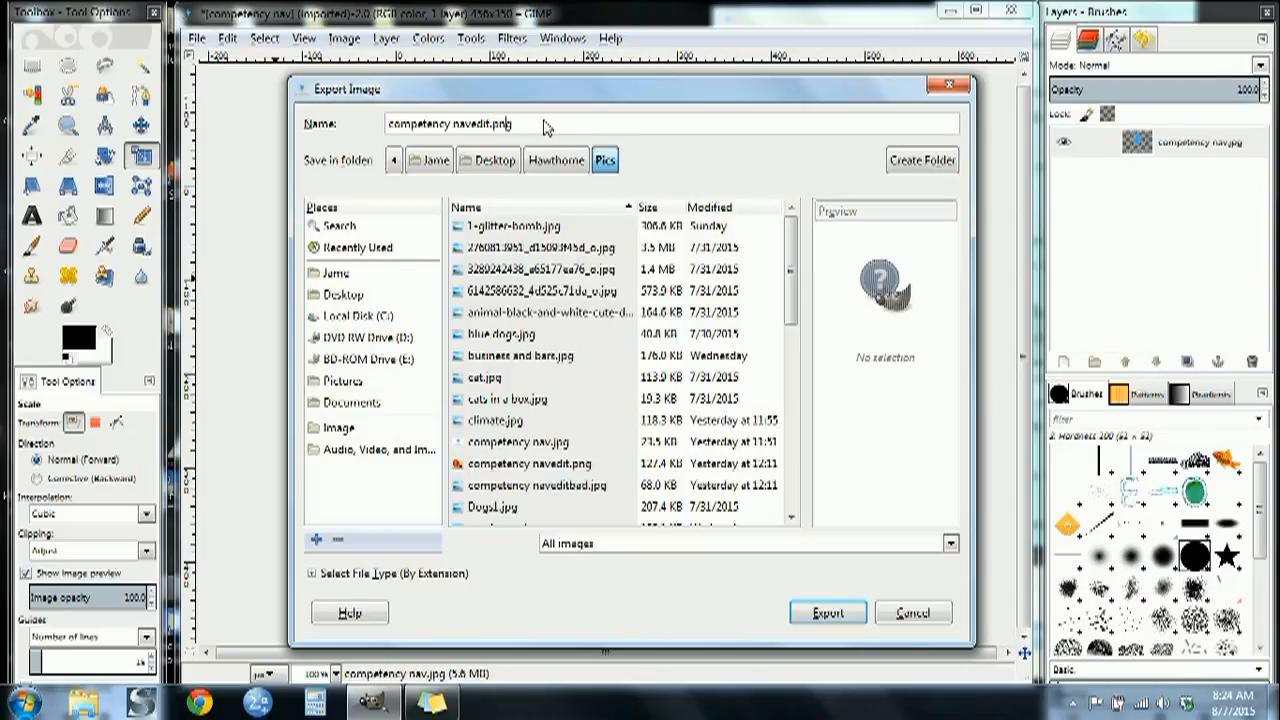
type("new")
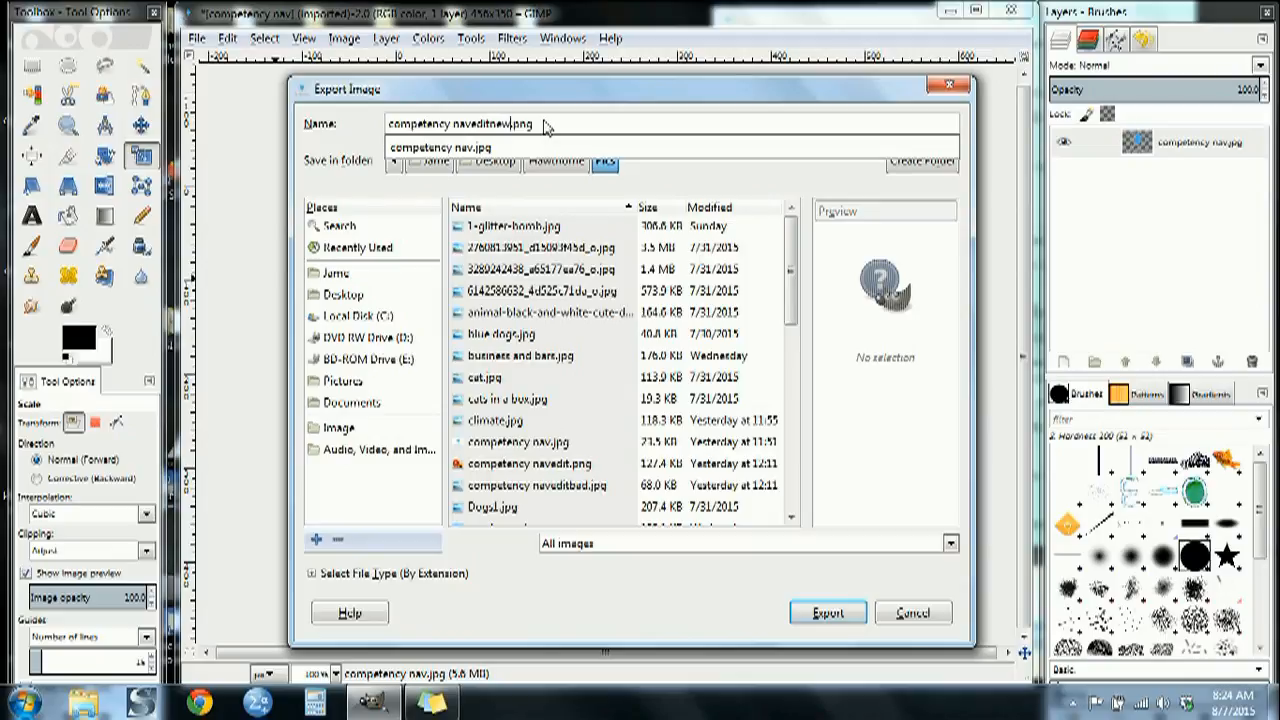
key("Return")
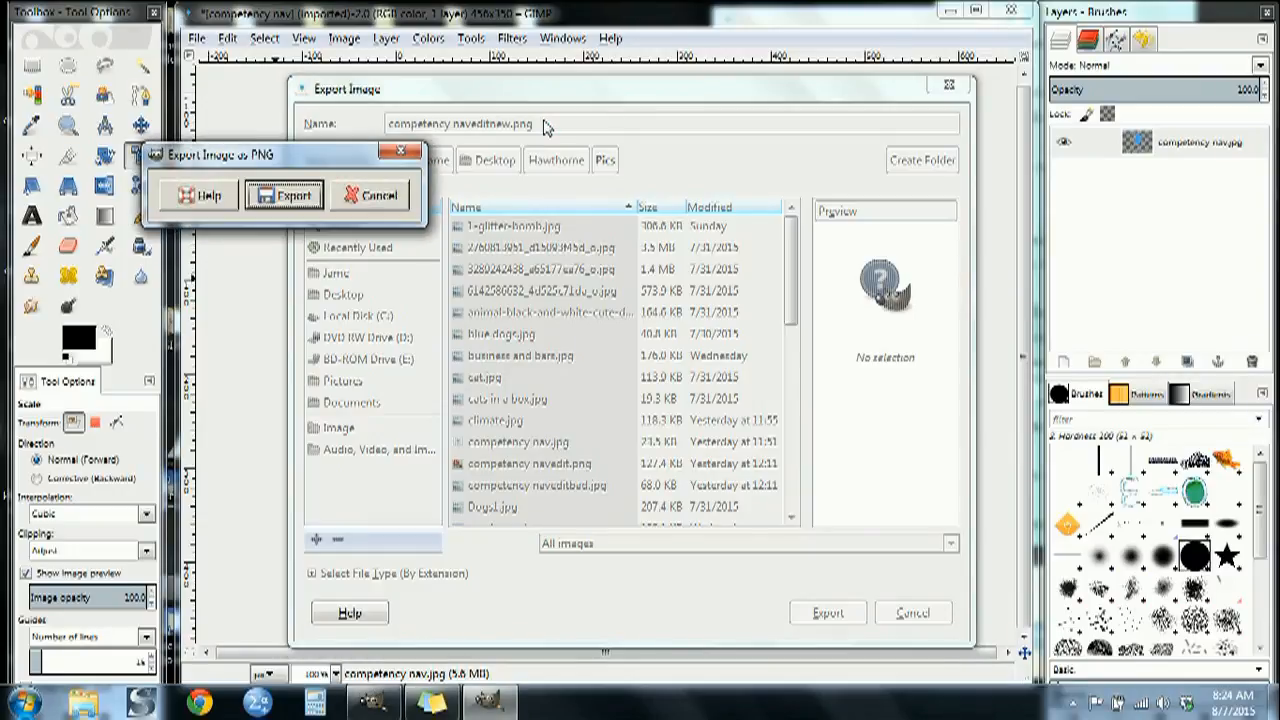
key("Return")
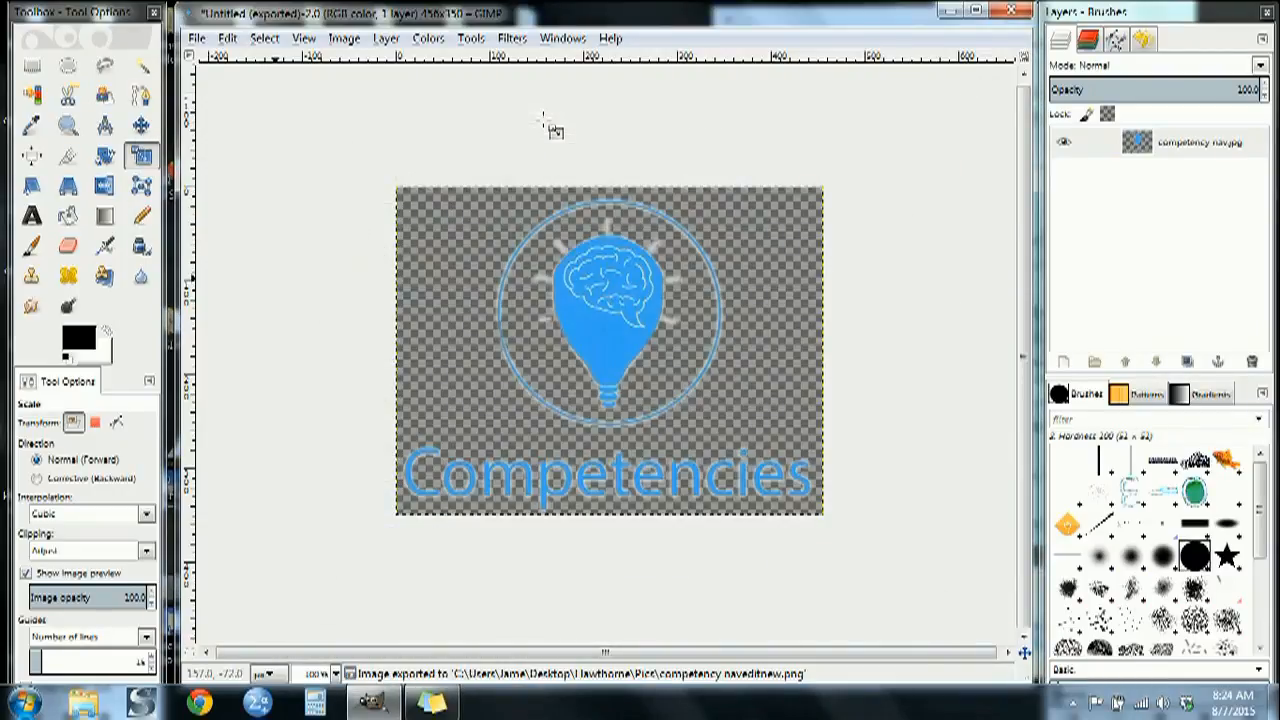